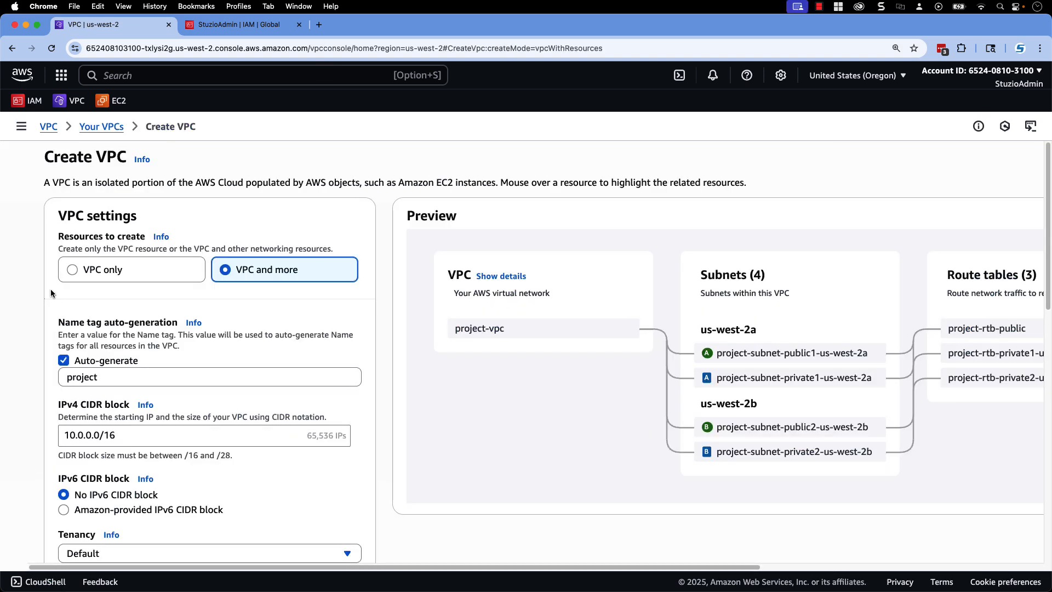
# - Create a VPC only, without other networking resources, named DemoVPC with the IPv4 CIDR 10.0.0.0/16
pyautogui.click(76, 270)
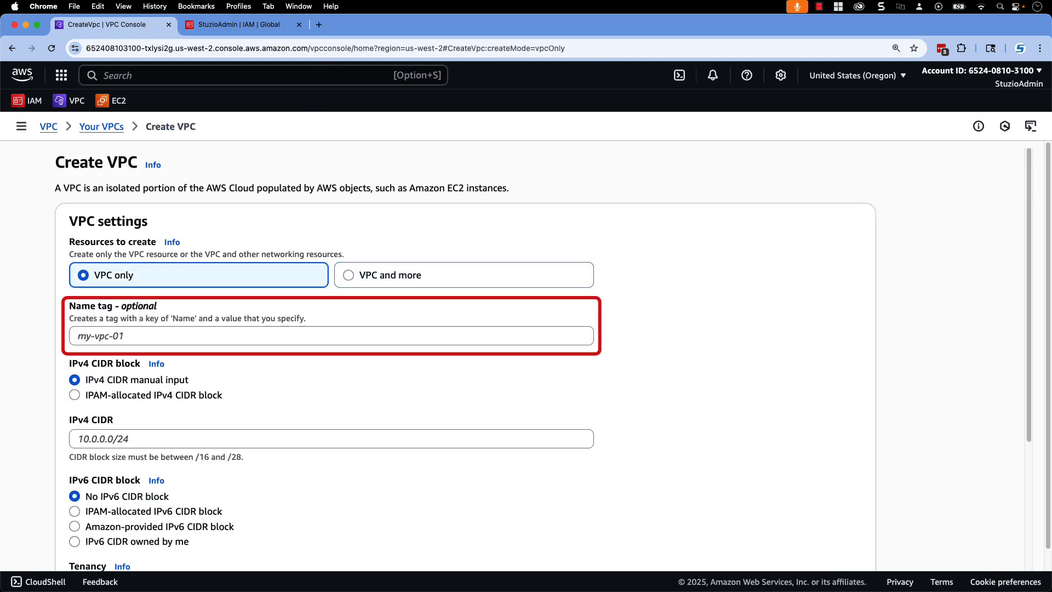
pyautogui.click(331, 336)
pyautogui.write('DemoVPC')
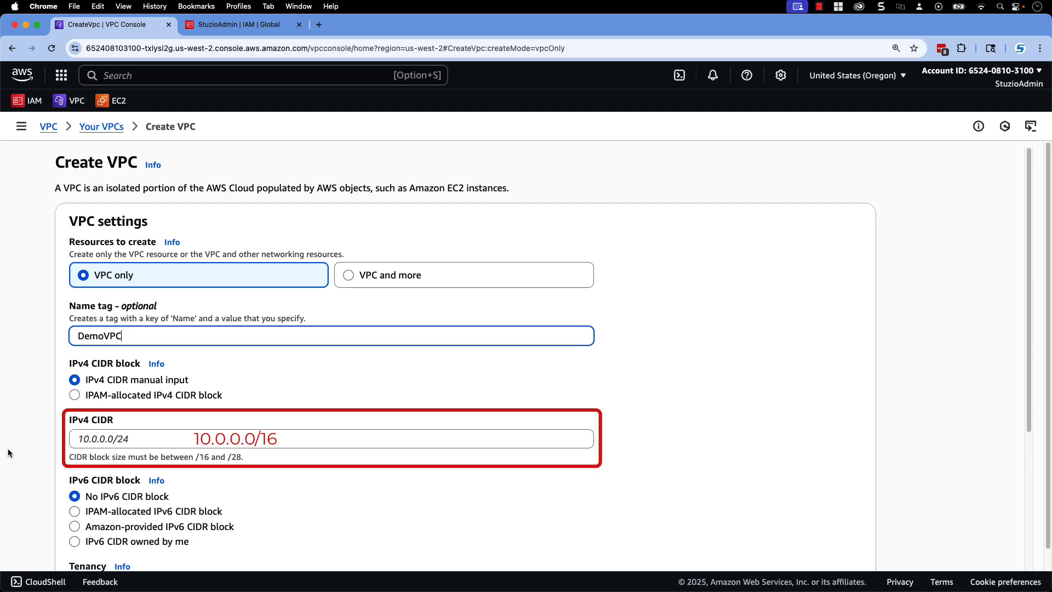
pyautogui.click(104, 438)
pyautogui.write('10.0.0.0/16')
pyautogui.scroll(-4, 41, 438)
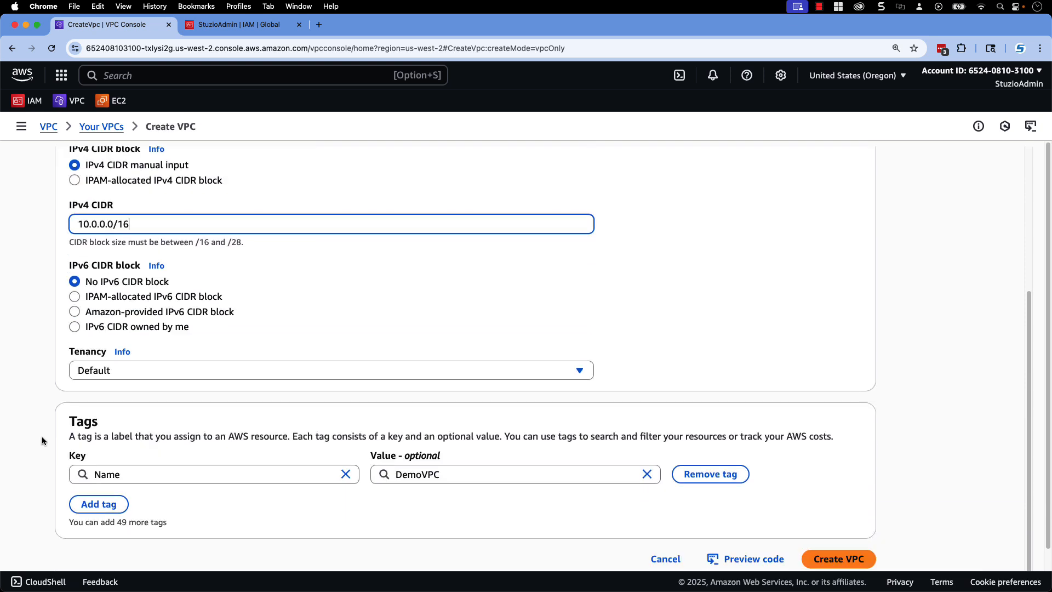
pyautogui.scroll(-1, 836, 537)
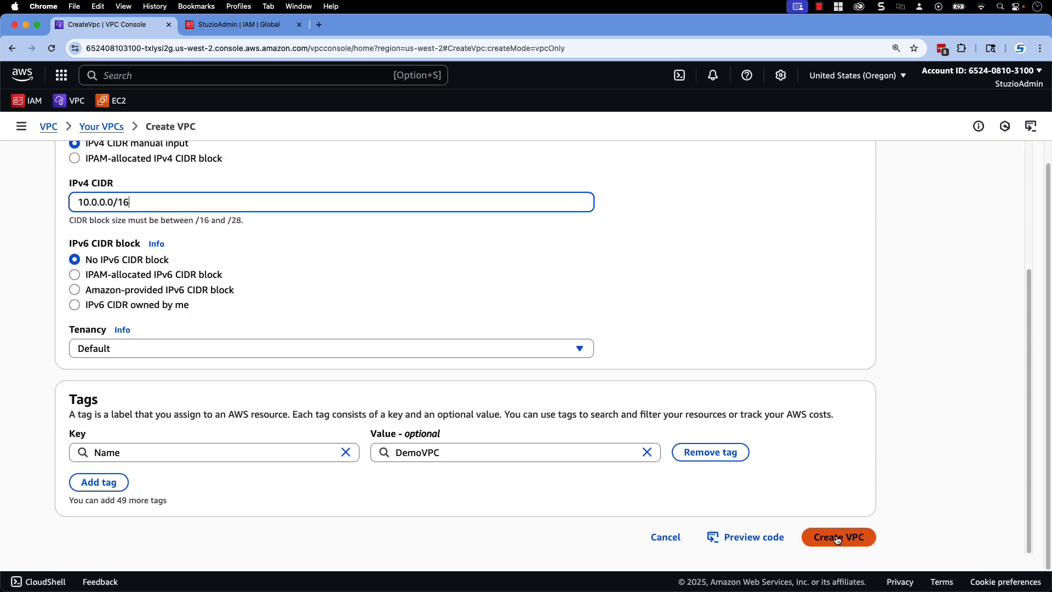
pyautogui.click(837, 540)
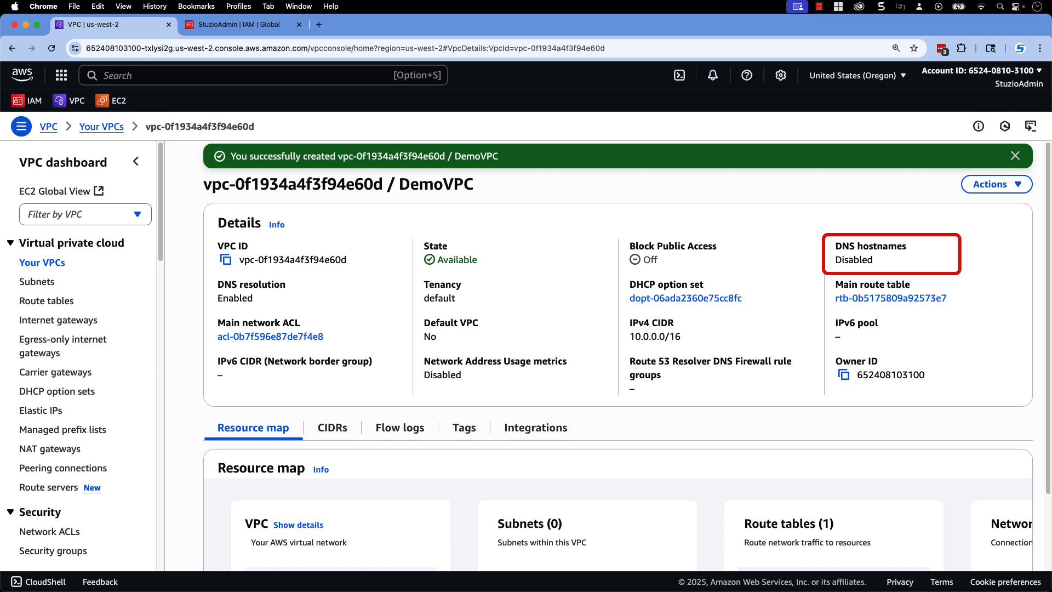
# - Enable DNS hostnames in DemoVPC's settings and save the change
pyautogui.click(993, 185)
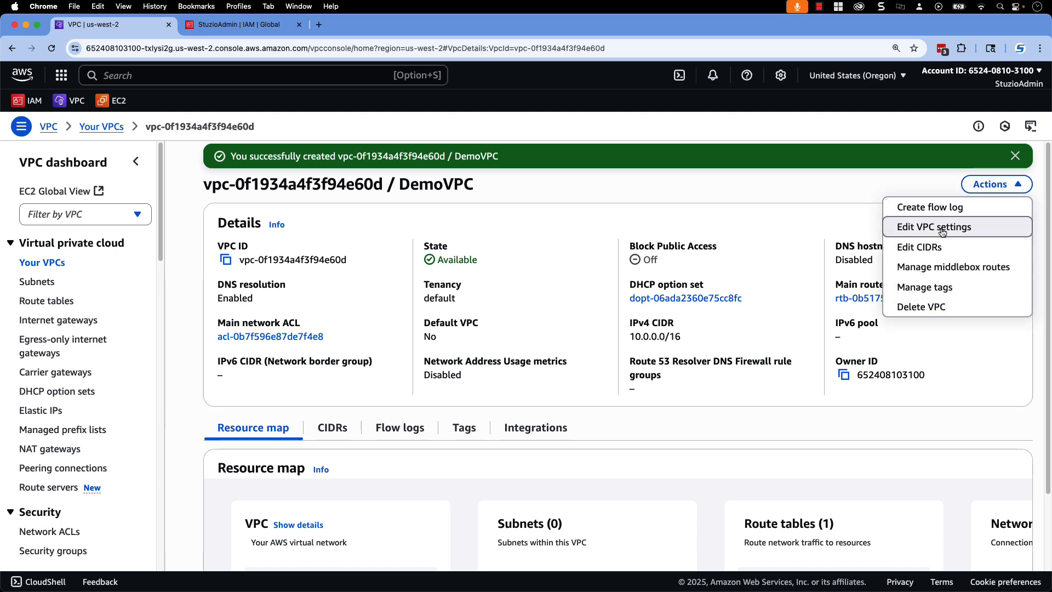
pyautogui.click(943, 231)
pyautogui.click(58, 439)
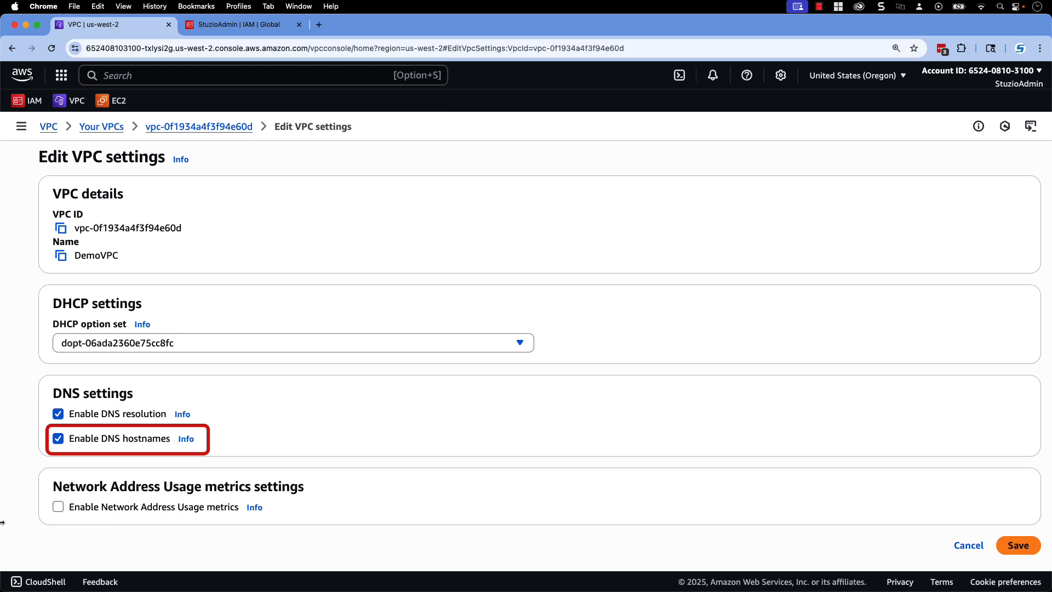
pyautogui.click(1018, 545)
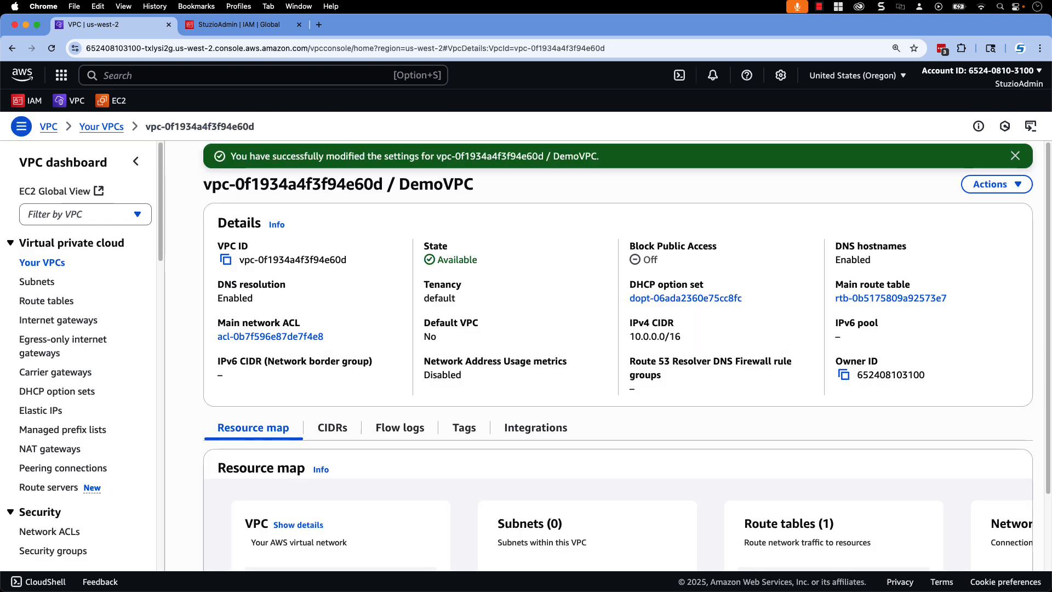
# - Start creating a new subnet and choose DemoVPC as its VPC
pyautogui.click(37, 281)
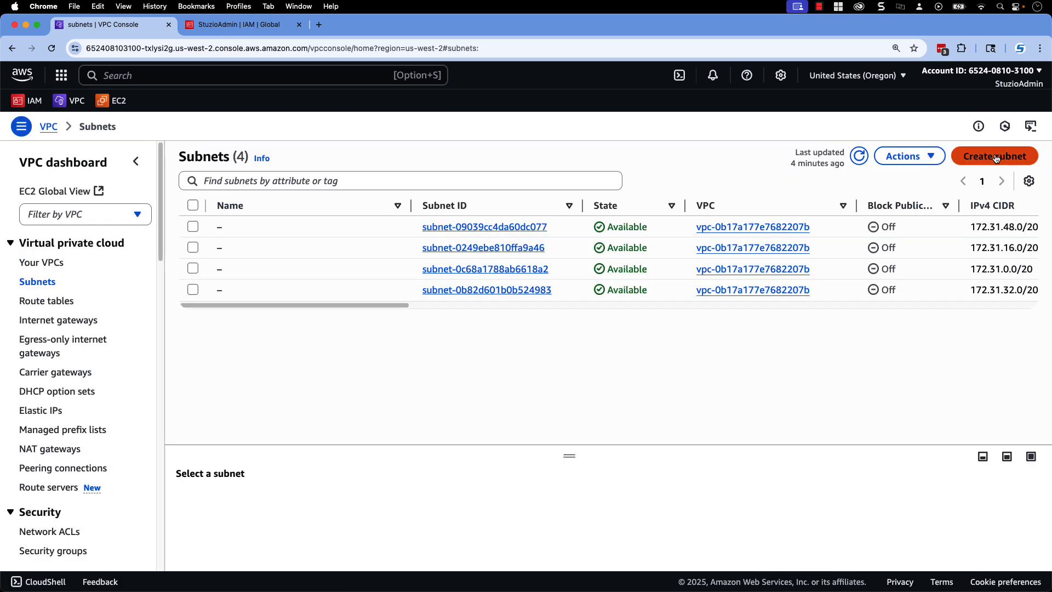
pyautogui.click(996, 157)
pyautogui.click(87, 248)
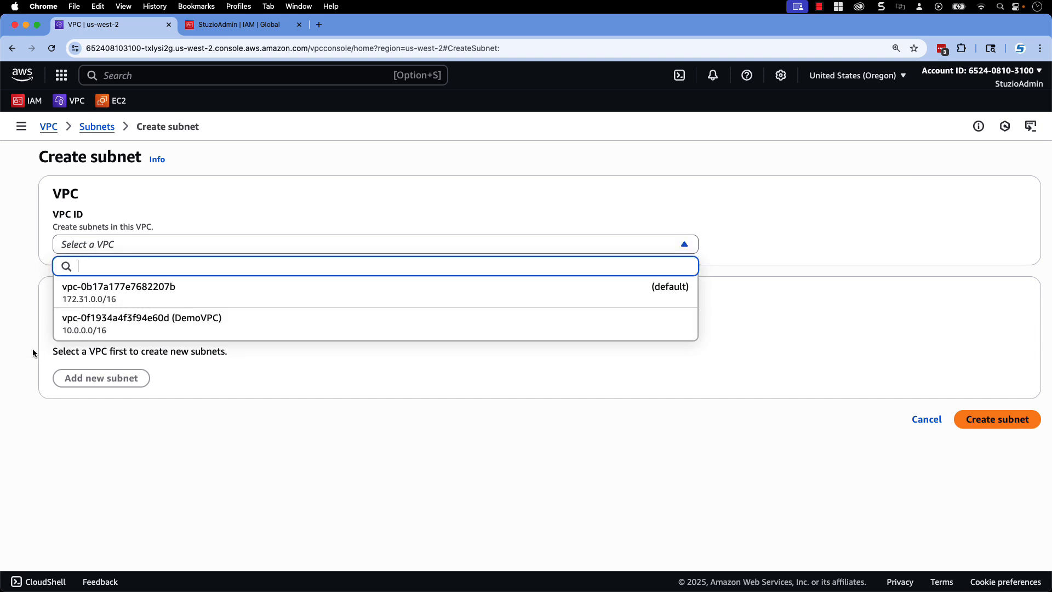
pyautogui.click(92, 327)
pyautogui.scroll(-6, 32, 448)
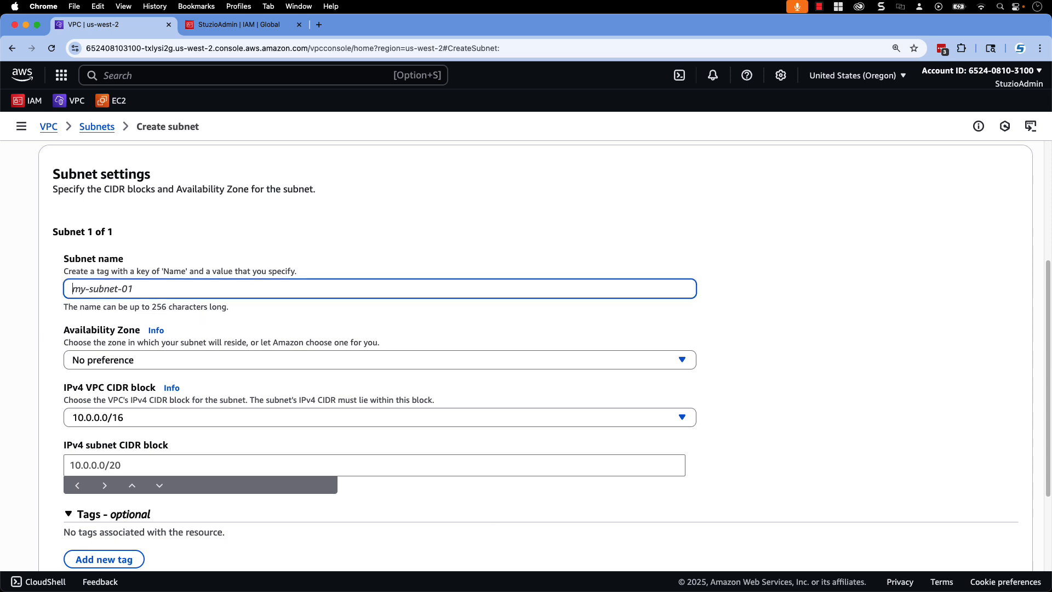
# - Name the subnet DemoPublicSubnet, set its IPv4 subnet CIDR block to 10.0.0.0/24, and create it
pyautogui.write('DemoPublicSubnet')
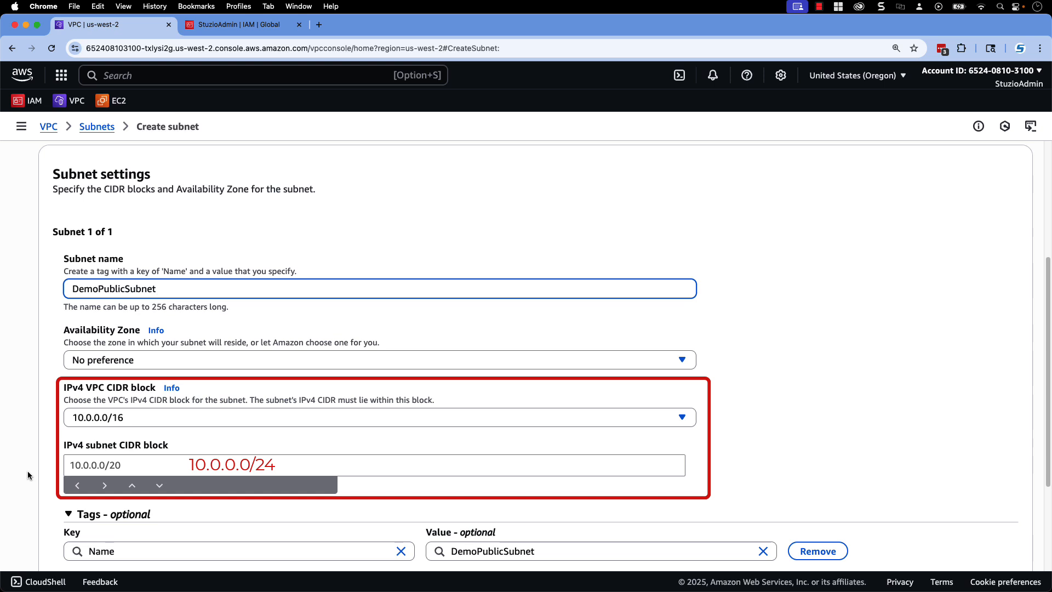
pyautogui.click(115, 466)
pyautogui.write('1')
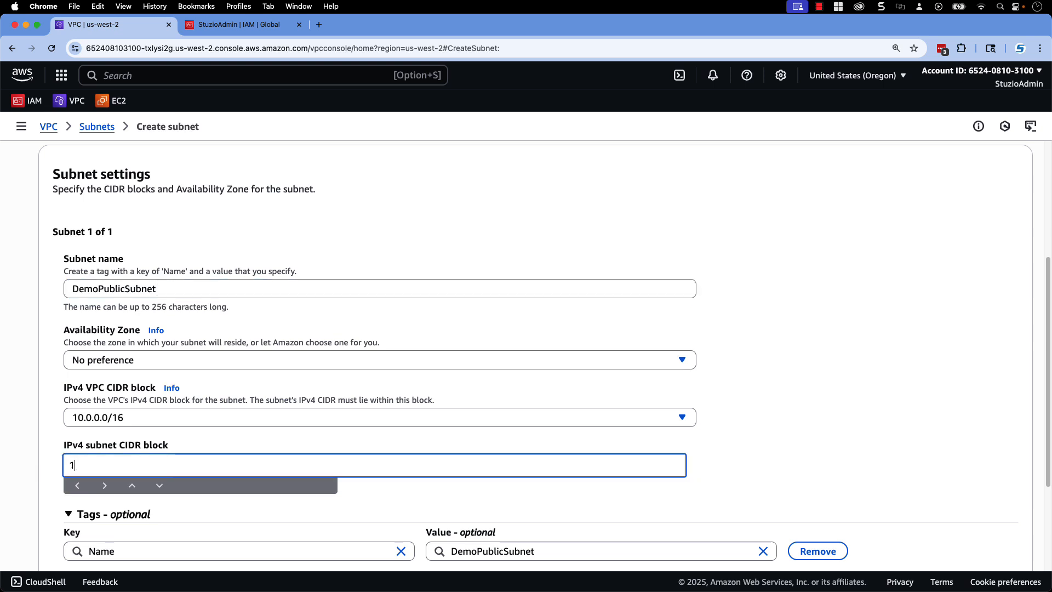
pyautogui.write('0.0.0.0/24')
pyautogui.scroll(-5, 895, 462)
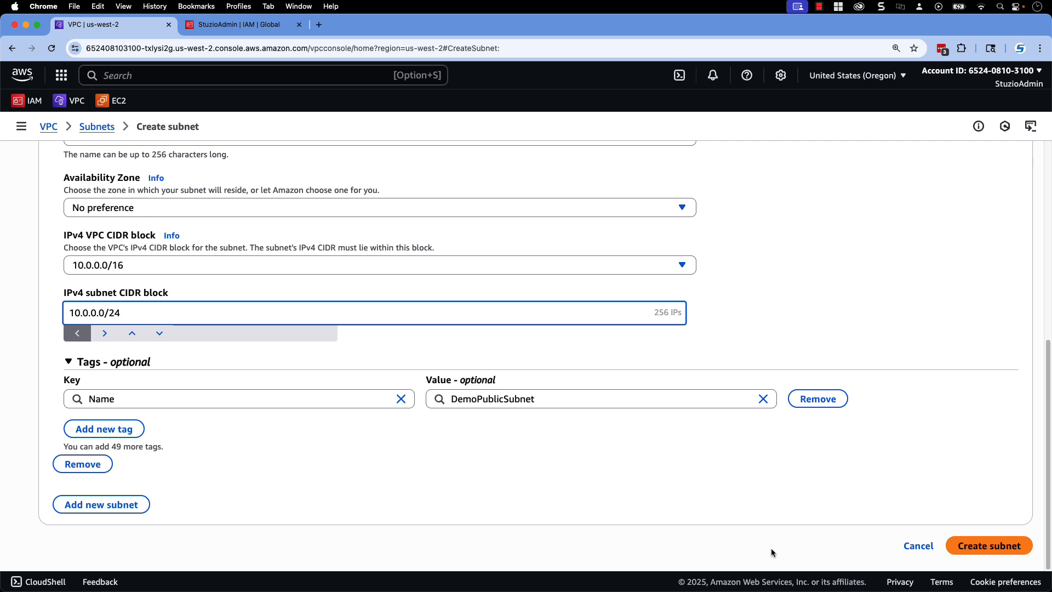
pyautogui.click(989, 545)
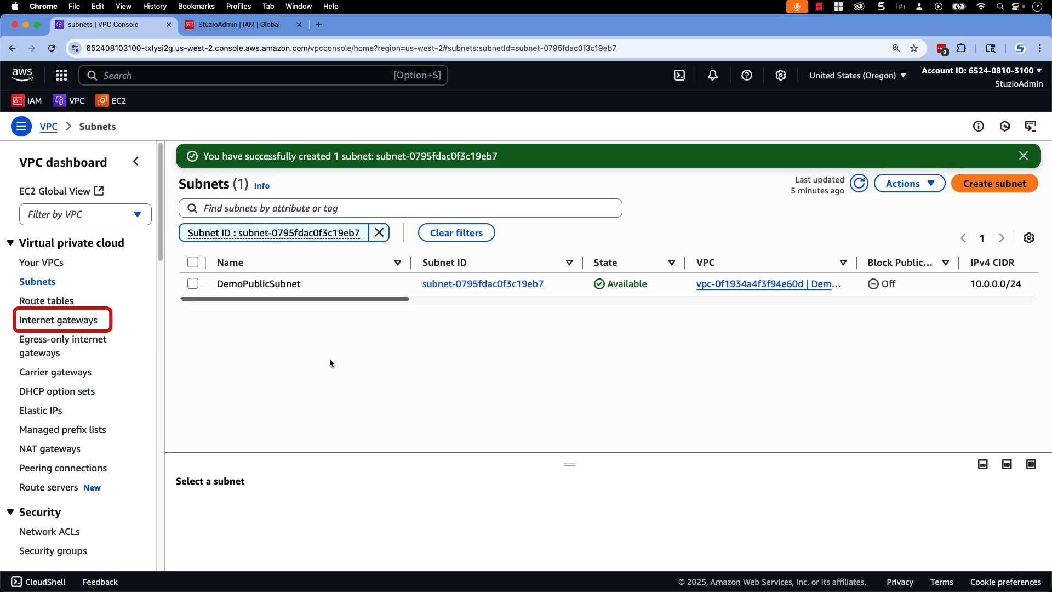
# - Create an internet gateway named Demo-IGW
pyautogui.click(80, 322)
pyautogui.click(951, 157)
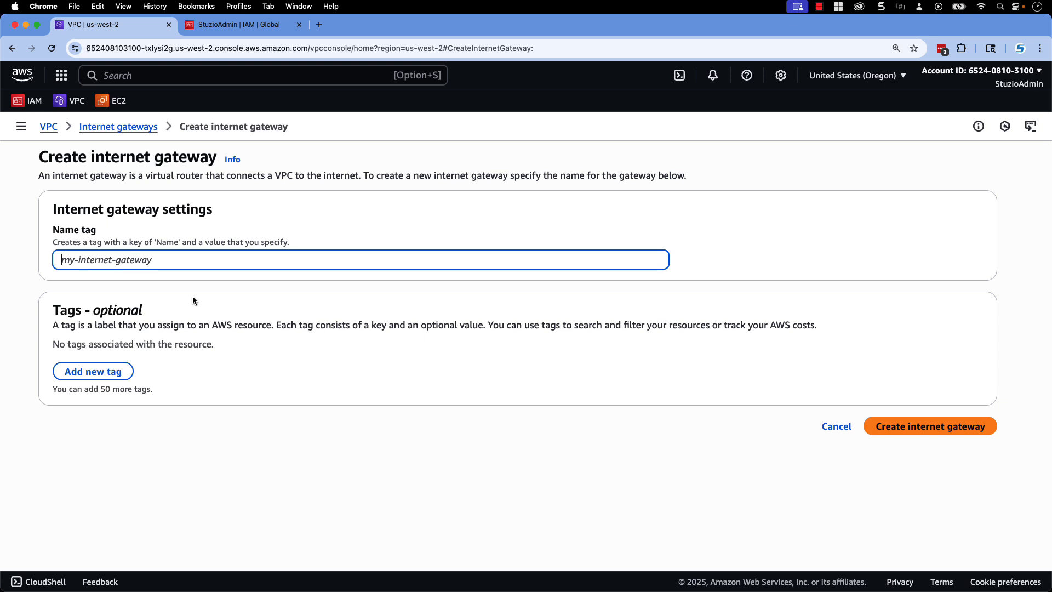
pyautogui.write('Demo-IGW')
pyautogui.click(914, 446)
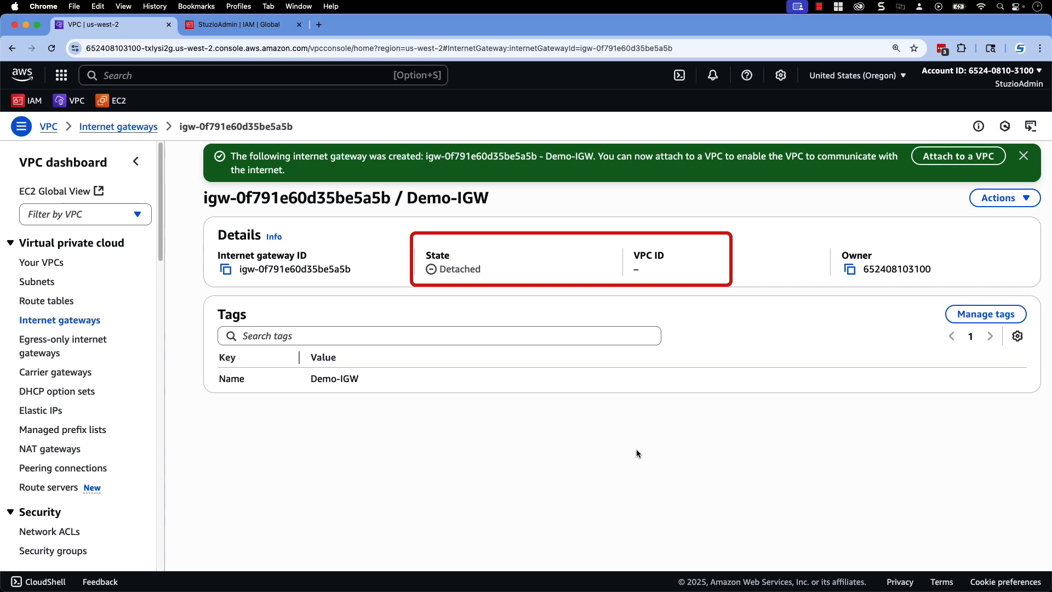
# - Attach the Demo-IGW internet gateway to DemoVPC
pyautogui.click(1002, 198)
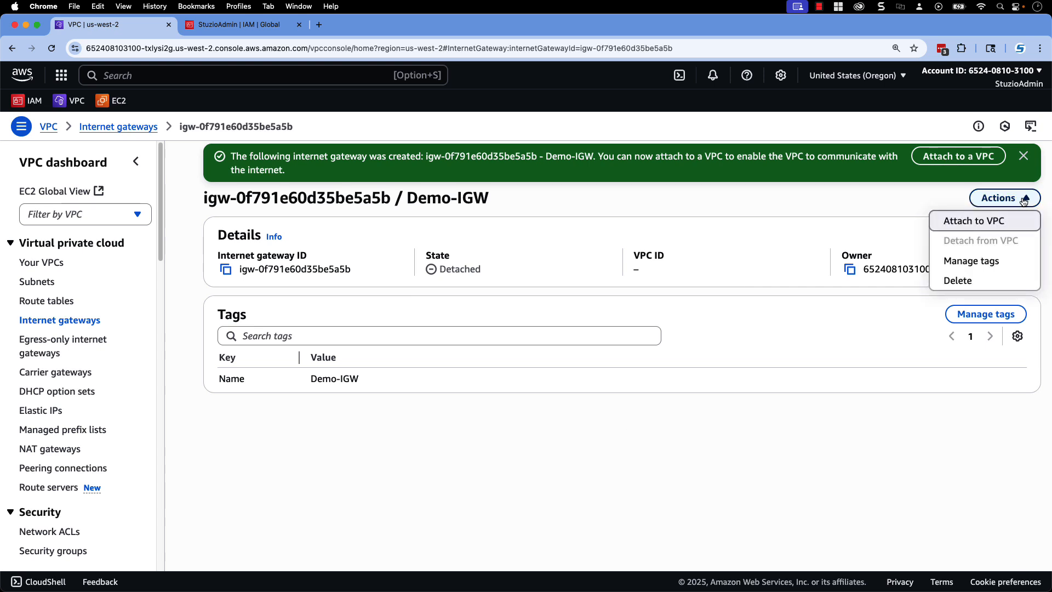
pyautogui.click(956, 222)
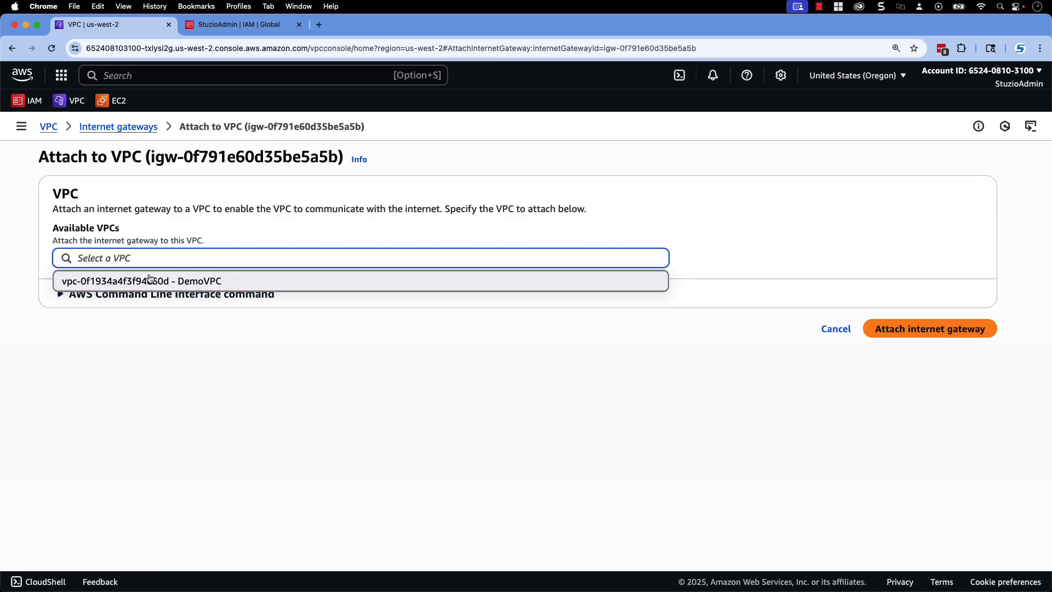
pyautogui.click(148, 281)
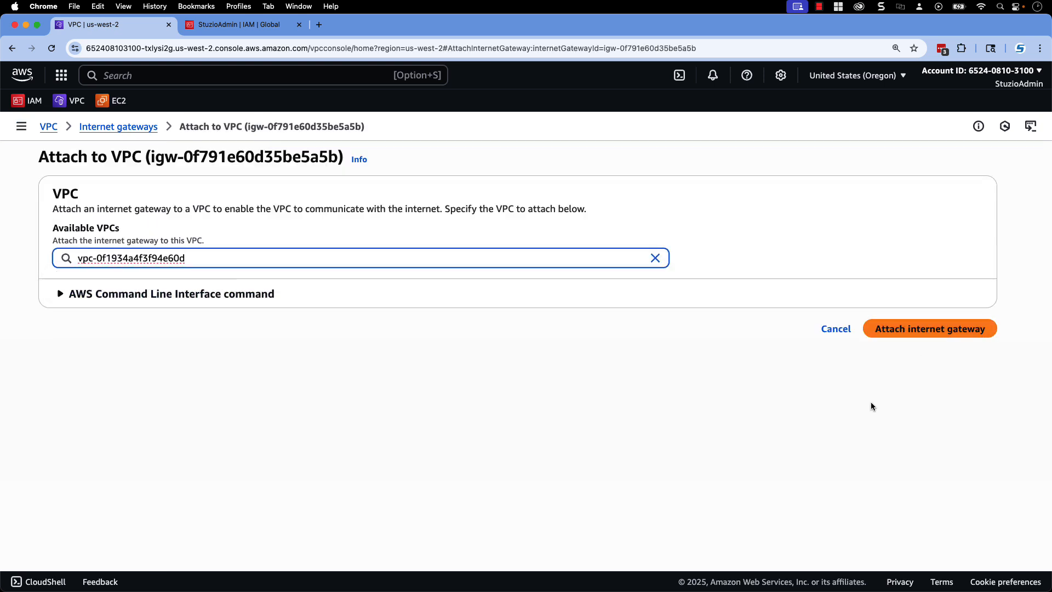
pyautogui.click(912, 330)
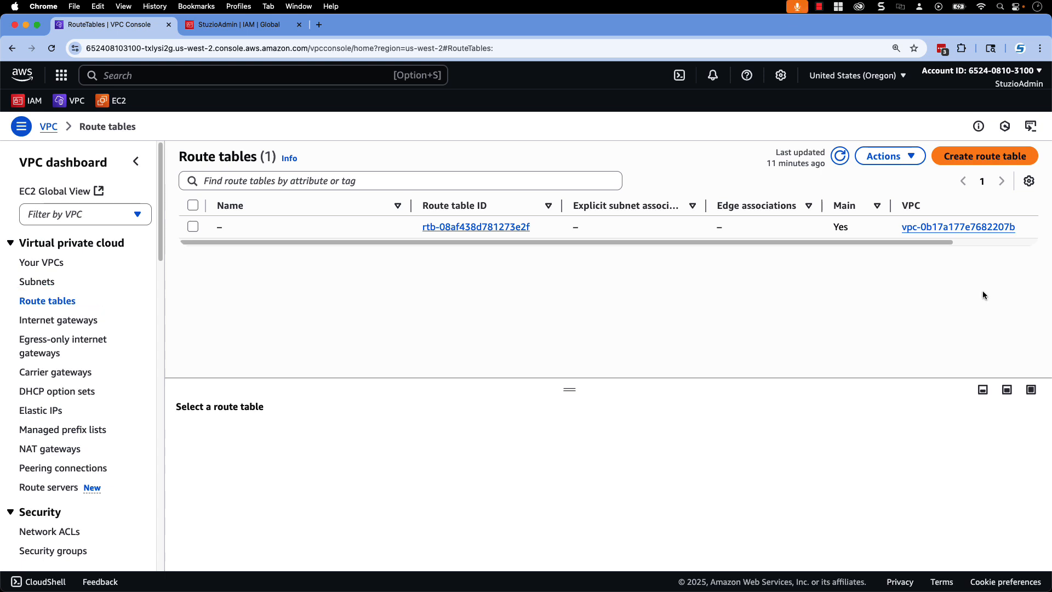
# - Create a route table named Demo-Public-RT in DemoVPC
pyautogui.click(974, 157)
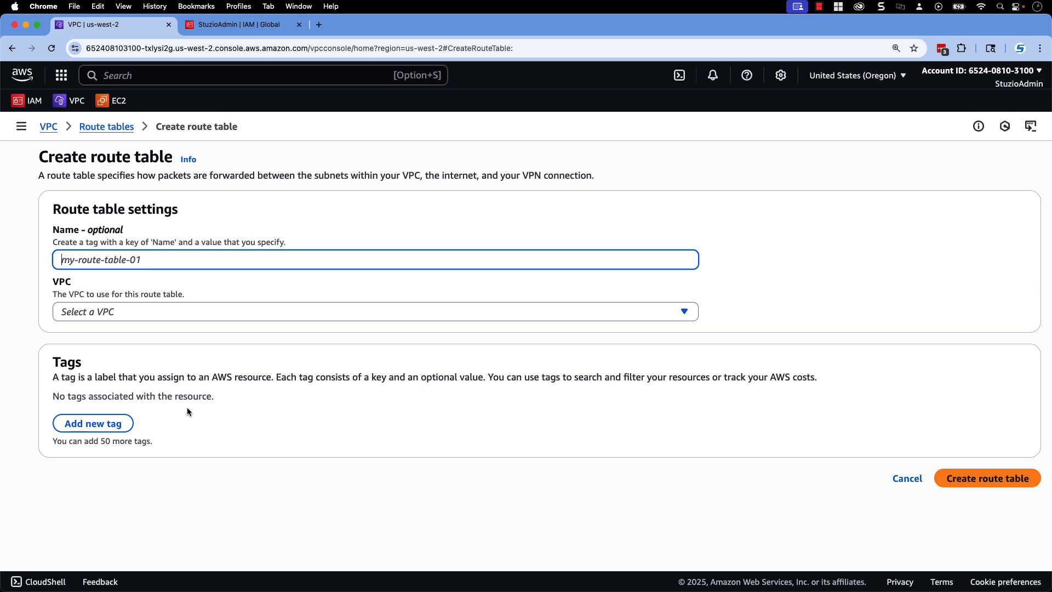
pyautogui.write('Demo-Public-RT')
pyautogui.click(59, 315)
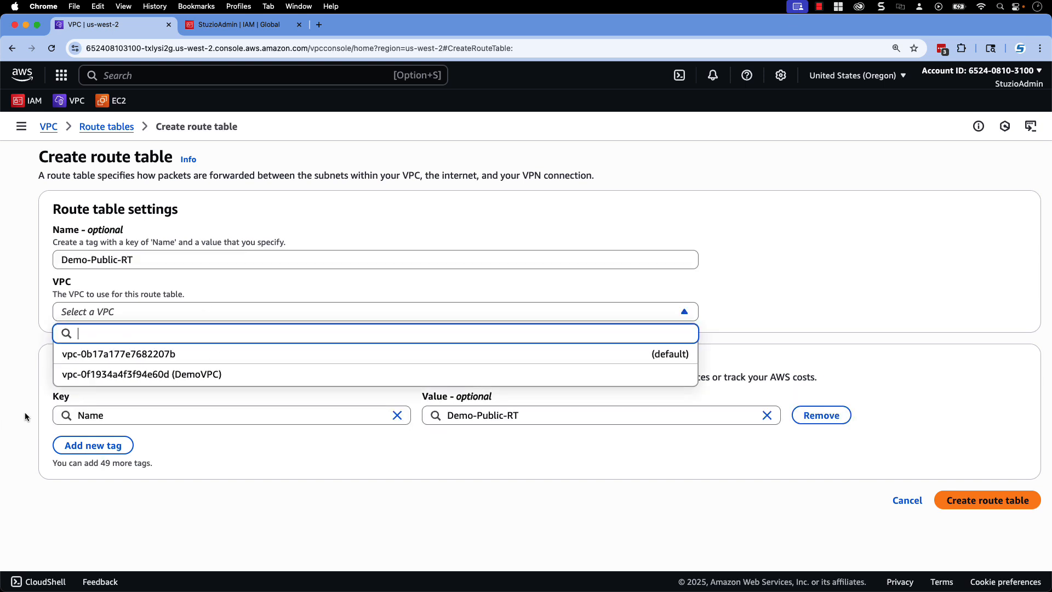
pyautogui.click(109, 378)
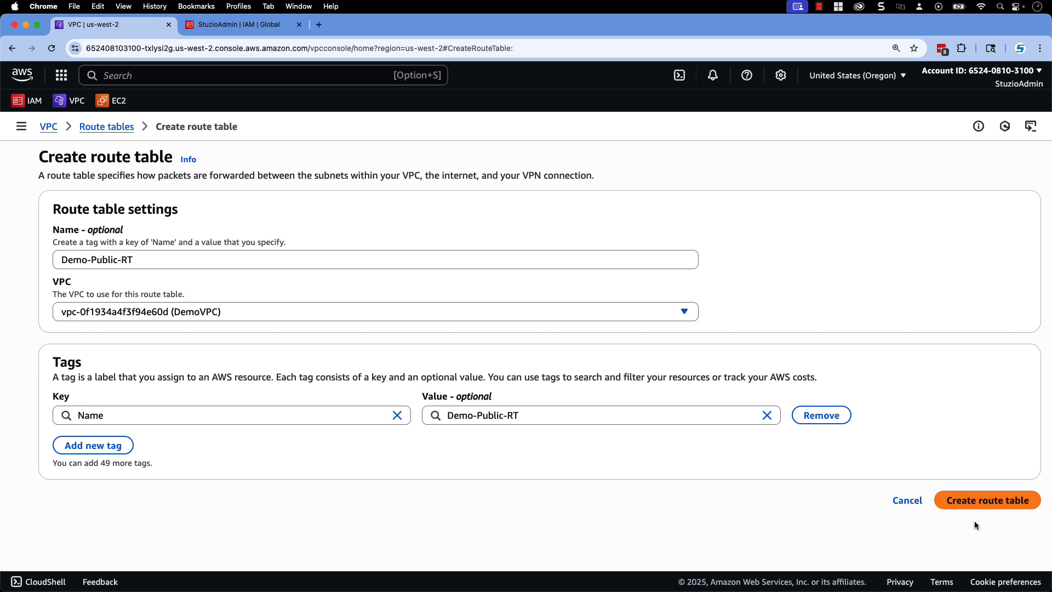
pyautogui.click(981, 499)
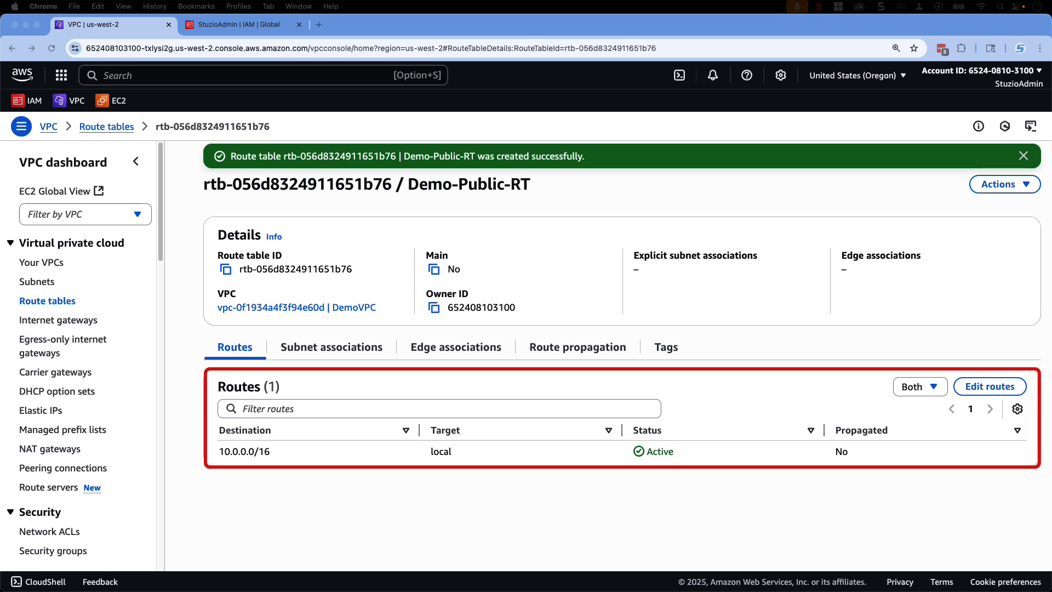
# - Add a route to Demo-Public-RT with destination 0.0.0.0/0 and the Demo-IGW internet gateway as target, and save it
pyautogui.click(976, 386)
pyautogui.click(87, 278)
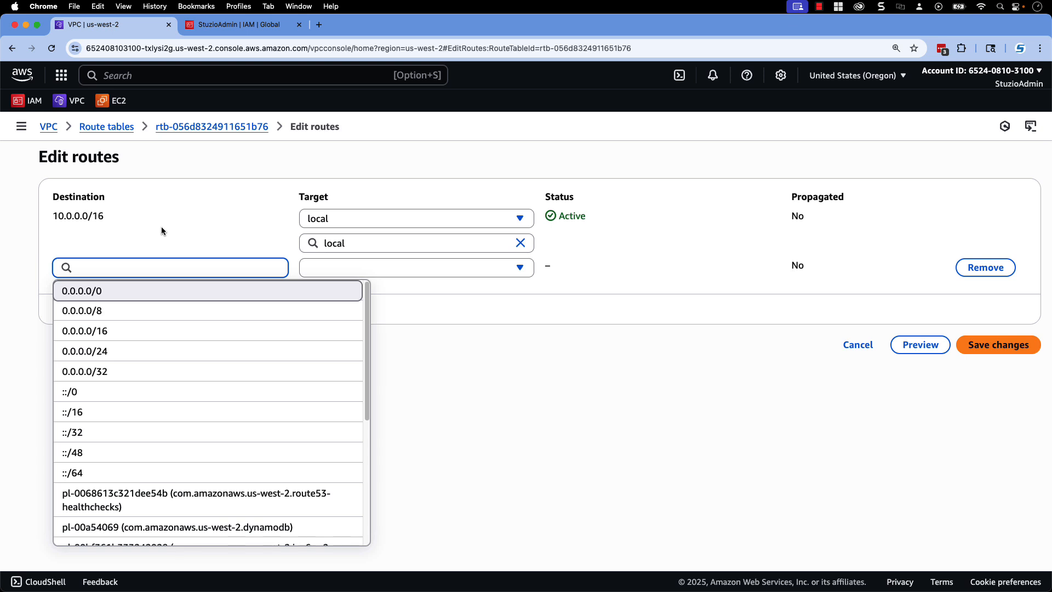
pyautogui.click(203, 298)
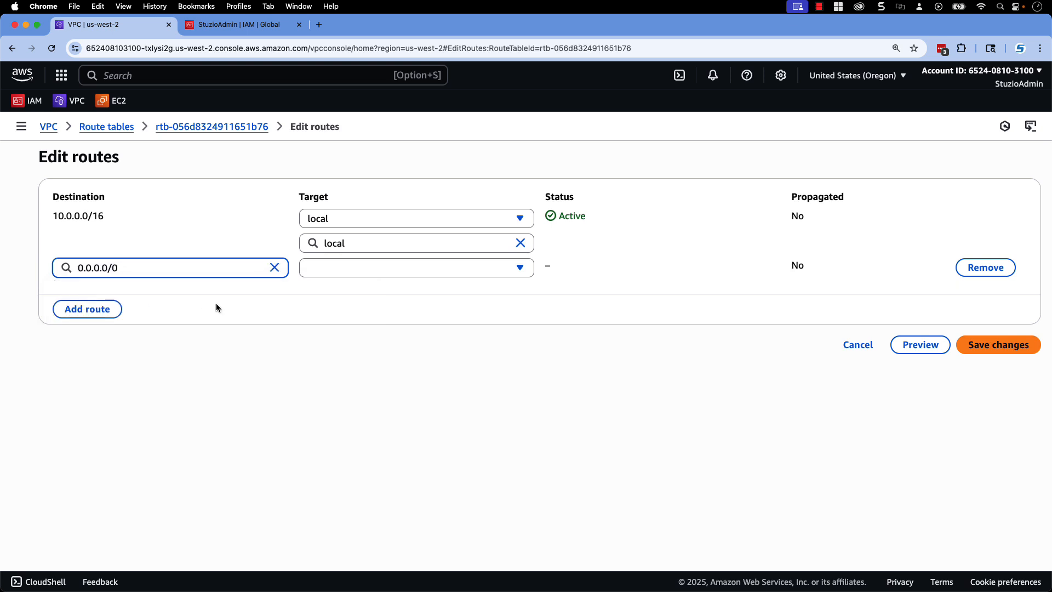
pyautogui.click(518, 268)
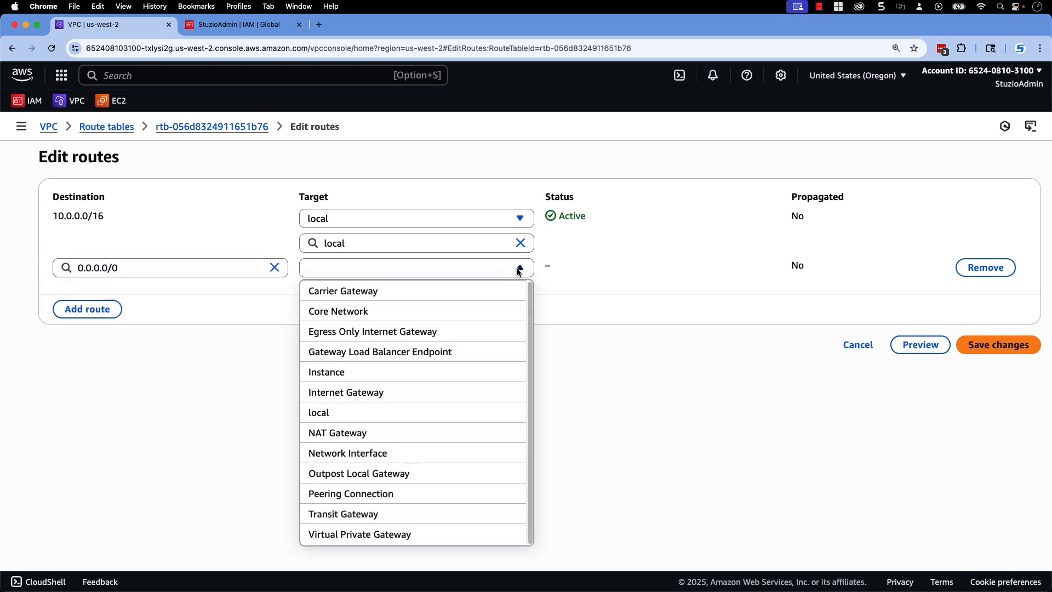
pyautogui.click(378, 393)
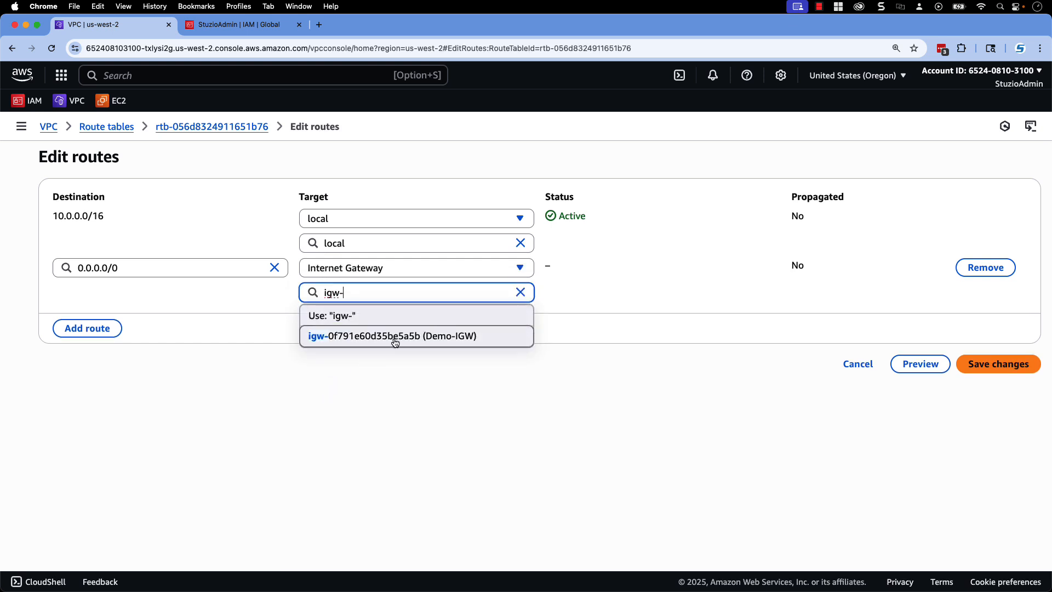
pyautogui.click(394, 336)
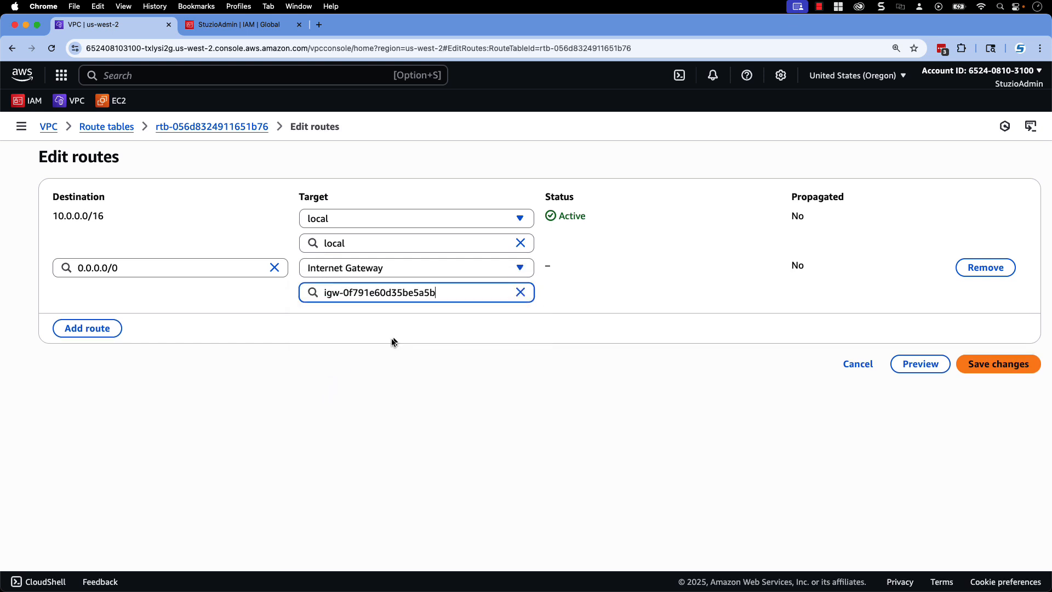
pyautogui.click(1003, 365)
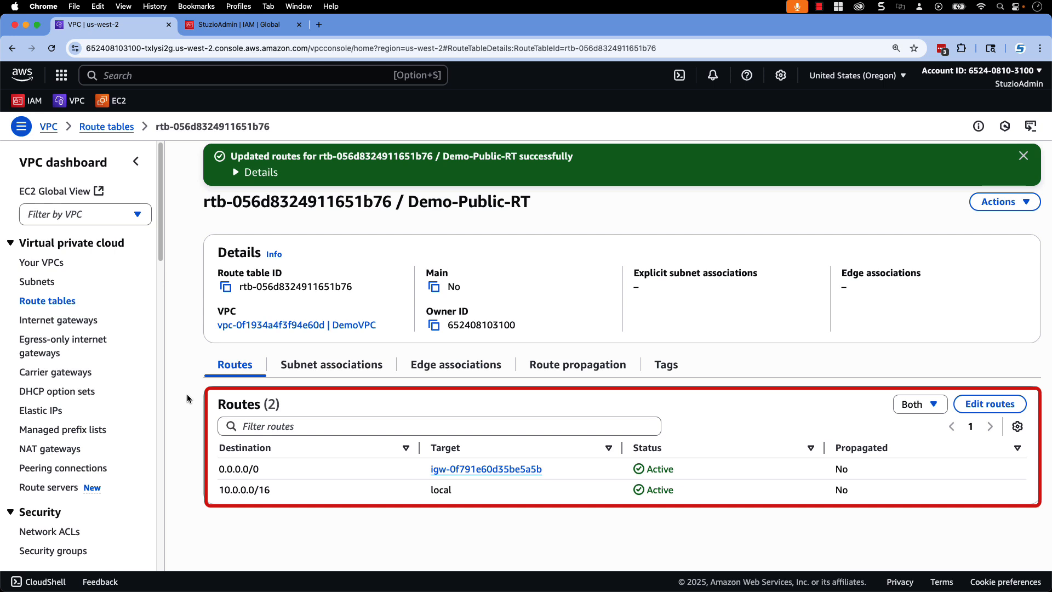
# - Associate DemoPublicSubnet with the Demo-Public-RT route table and save the association
pyautogui.click(366, 366)
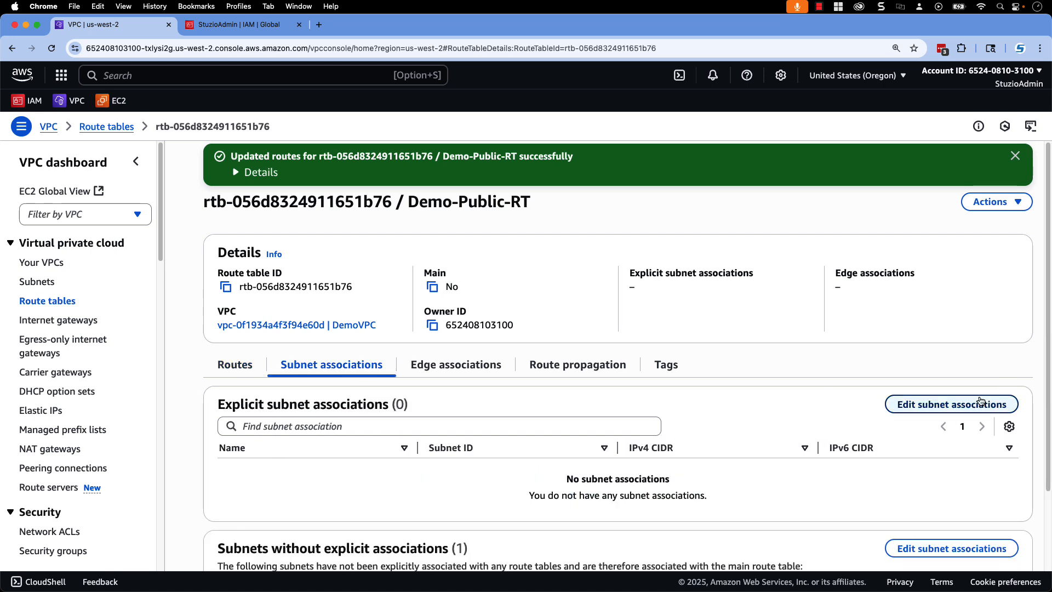
pyautogui.click(938, 411)
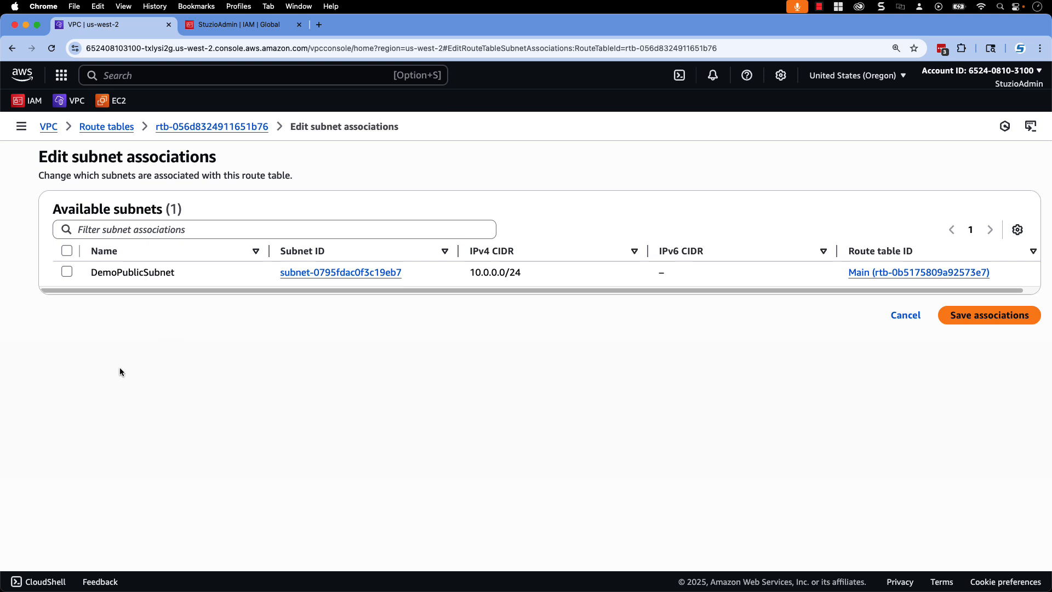
pyautogui.click(66, 272)
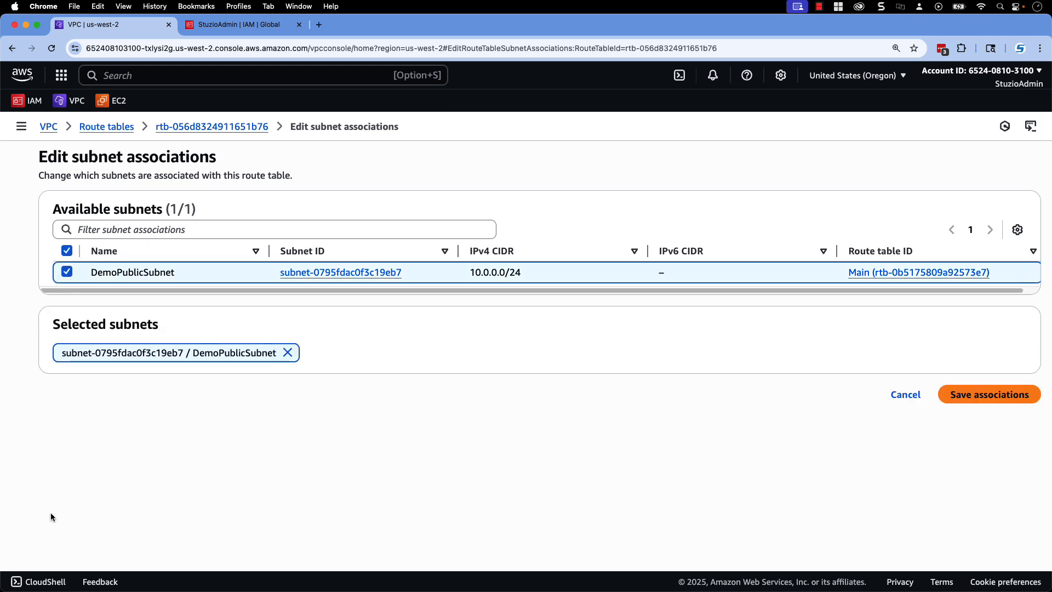
pyautogui.click(973, 395)
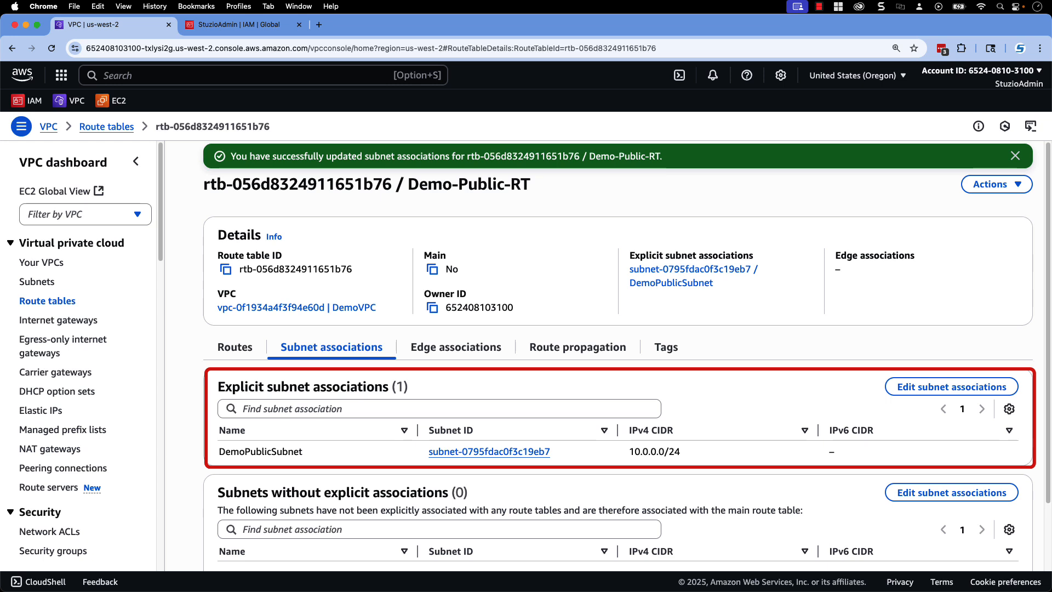
# - Review the routes of the Demo-Public-RT route table
pyautogui.click(235, 347)
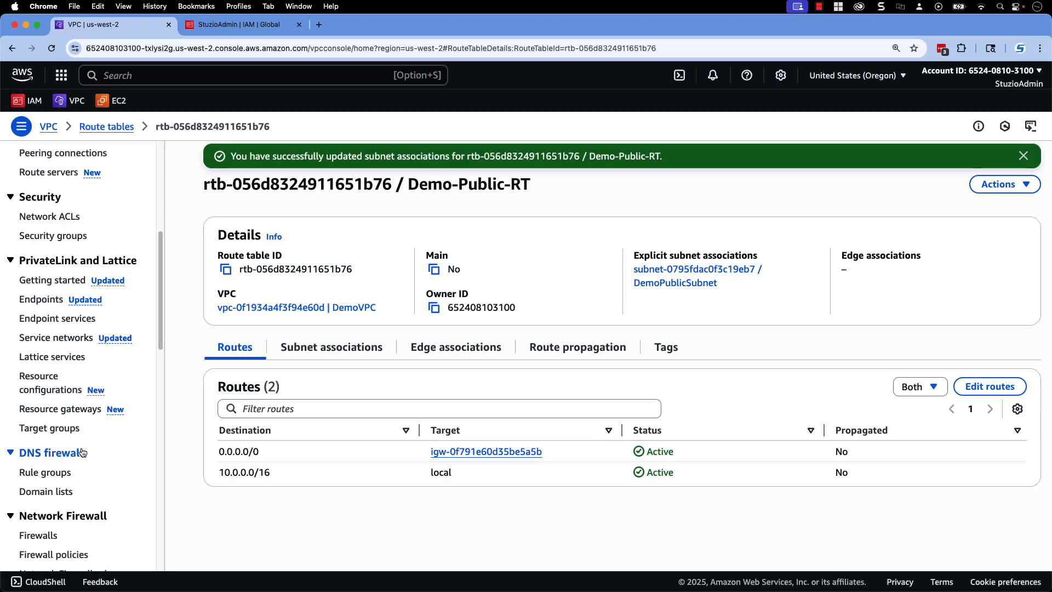
# - Start a new security group named Demo-RDP-SG in DemoVPC with the description "Allow RDP from my laptop"
pyautogui.click(49, 237)
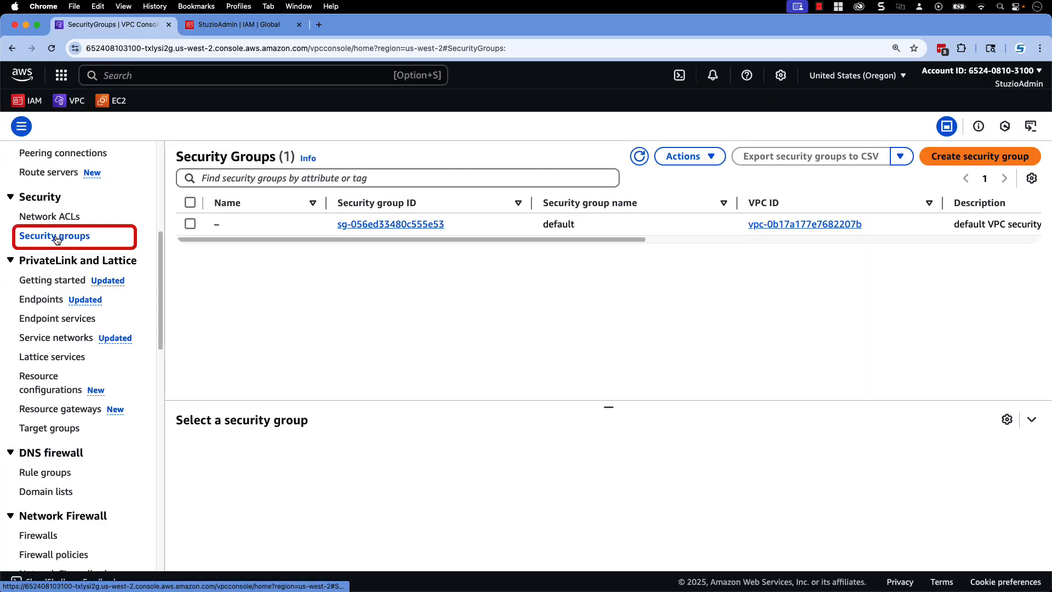
pyautogui.click(947, 157)
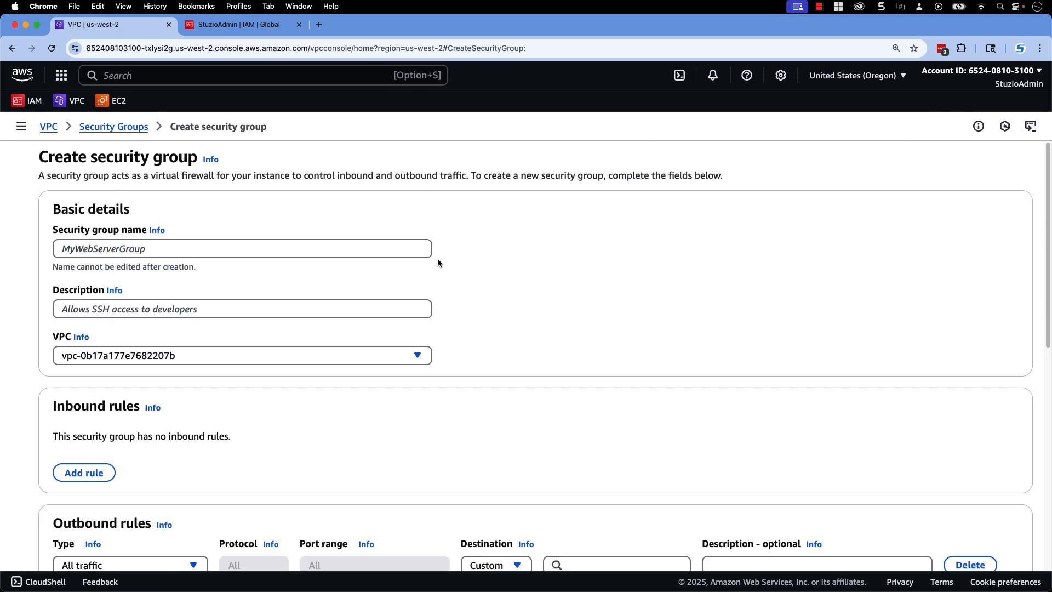
pyautogui.click(430, 255)
pyautogui.write('Demo-RDP-SG')
pyautogui.press('Tab')
pyautogui.write('A')
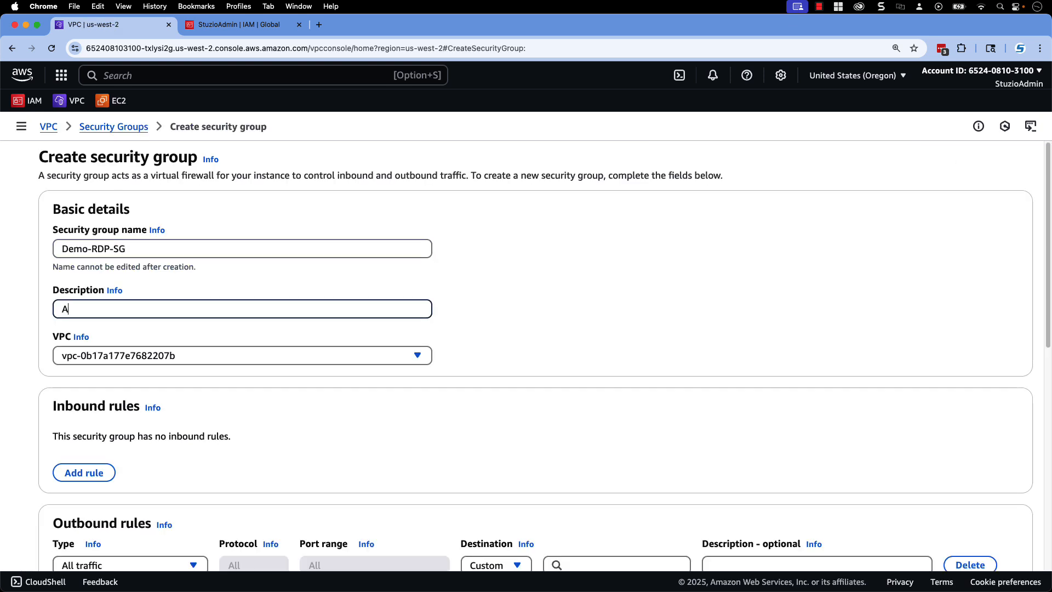
pyautogui.write('llow RDP from my laptop')
pyautogui.click(107, 359)
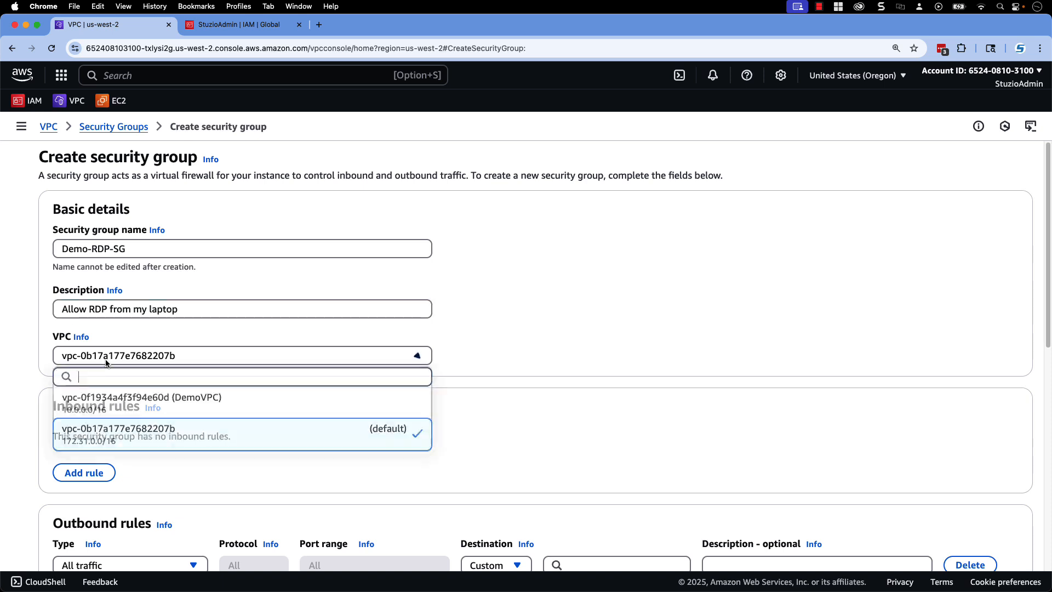
pyautogui.click(94, 400)
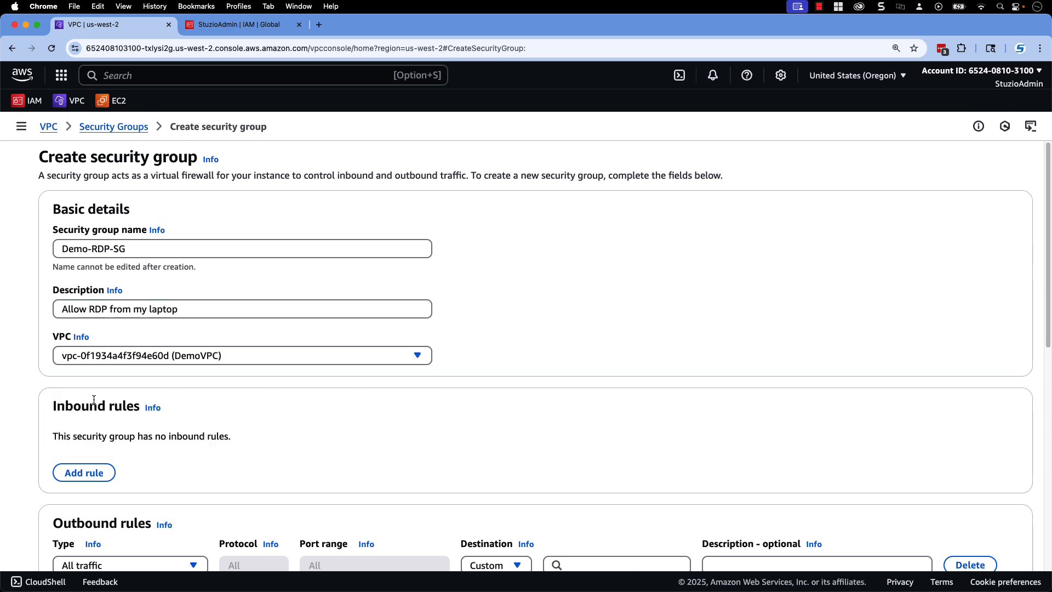
# - Remove the security group's default outbound rule and add an inbound RDP rule with My IP as the source
pyautogui.scroll(-4, 93, 400)
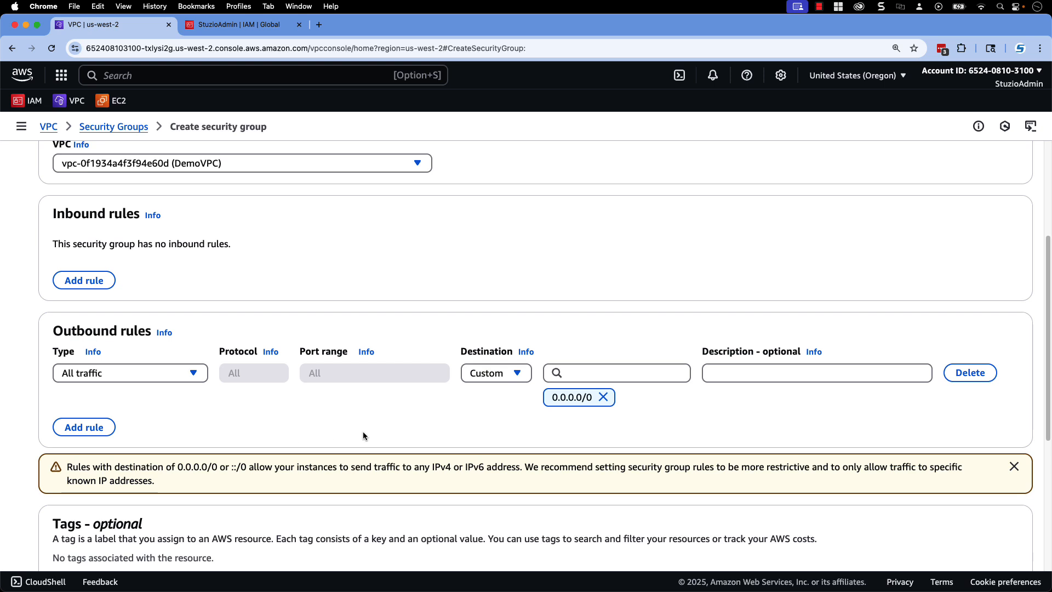
pyautogui.click(969, 373)
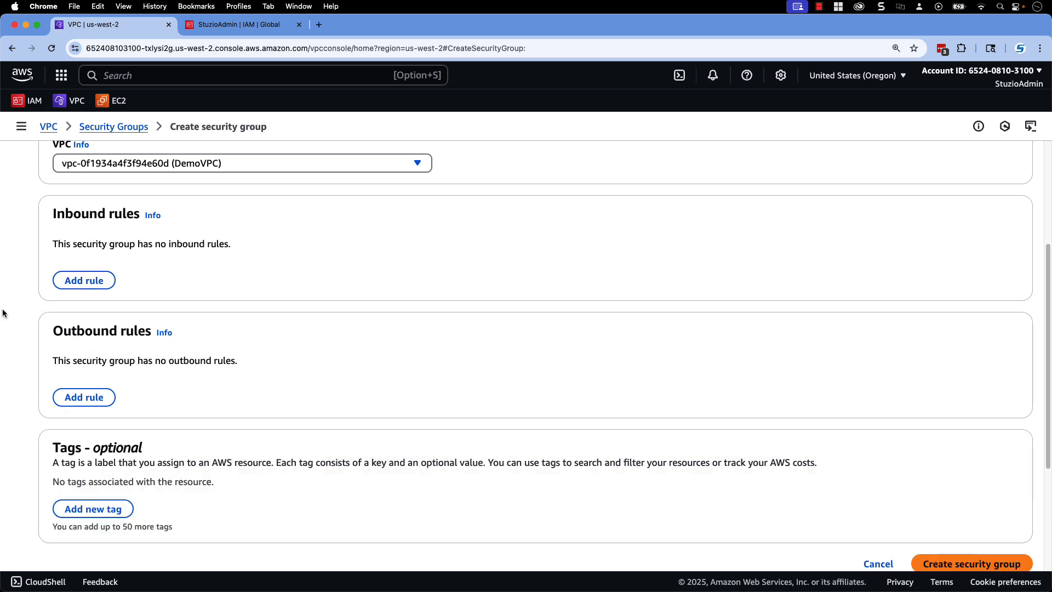
pyautogui.click(76, 287)
pyautogui.click(193, 256)
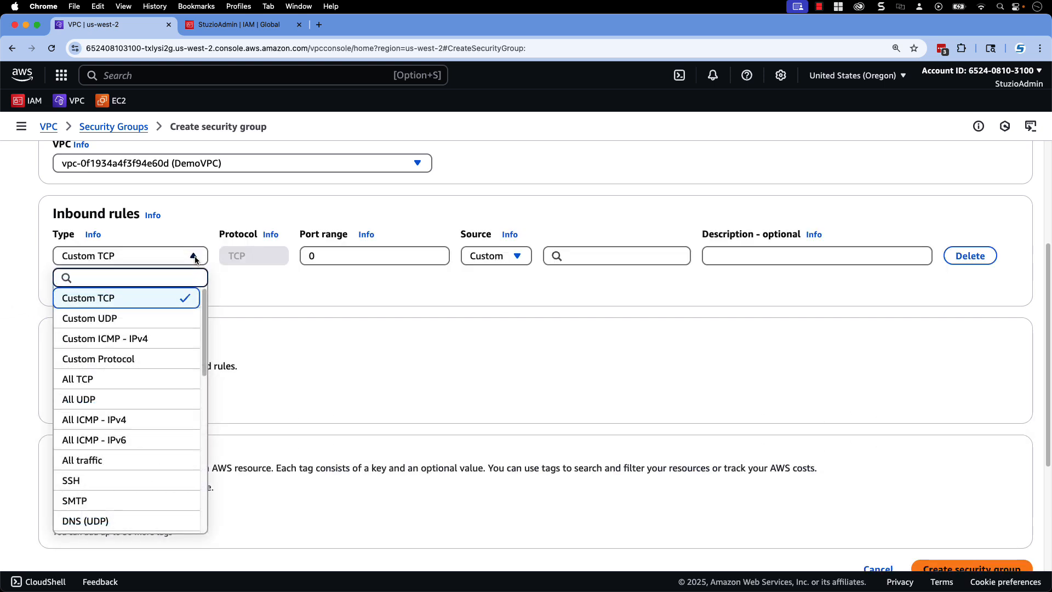
pyautogui.write('rdp')
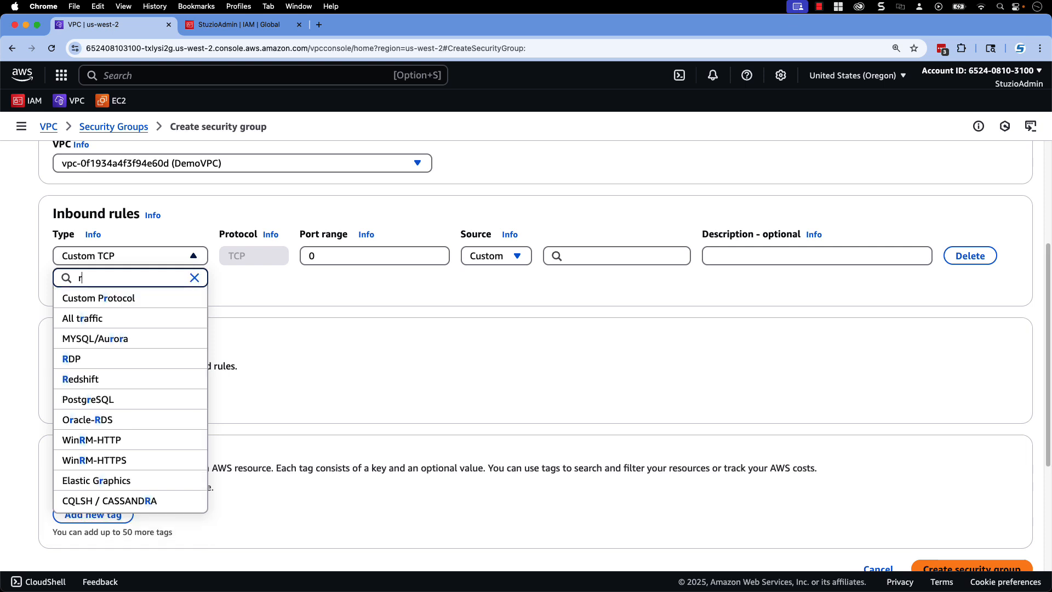
pyautogui.click(69, 301)
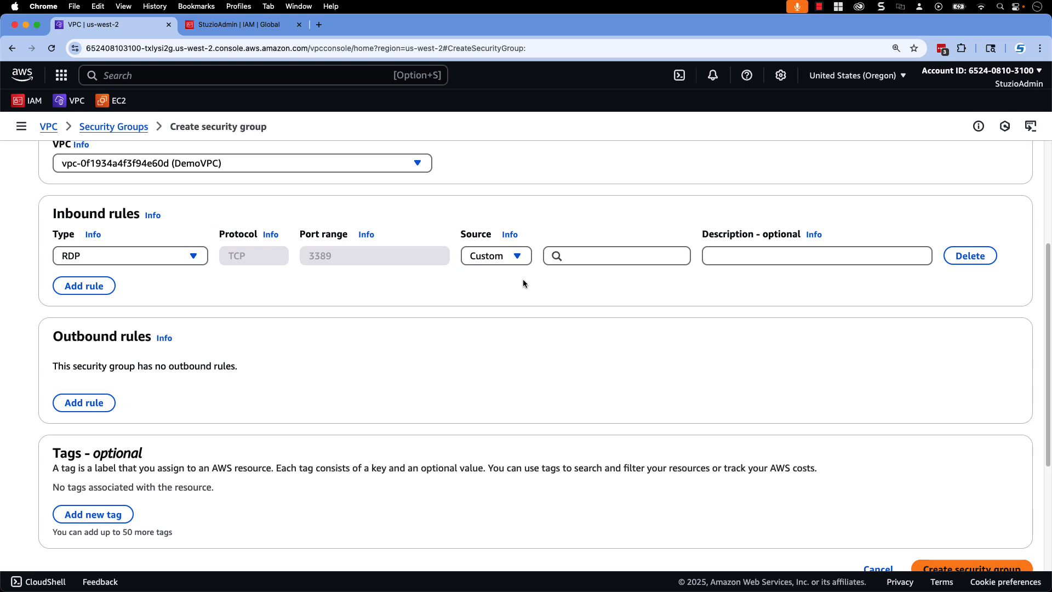
pyautogui.click(517, 256)
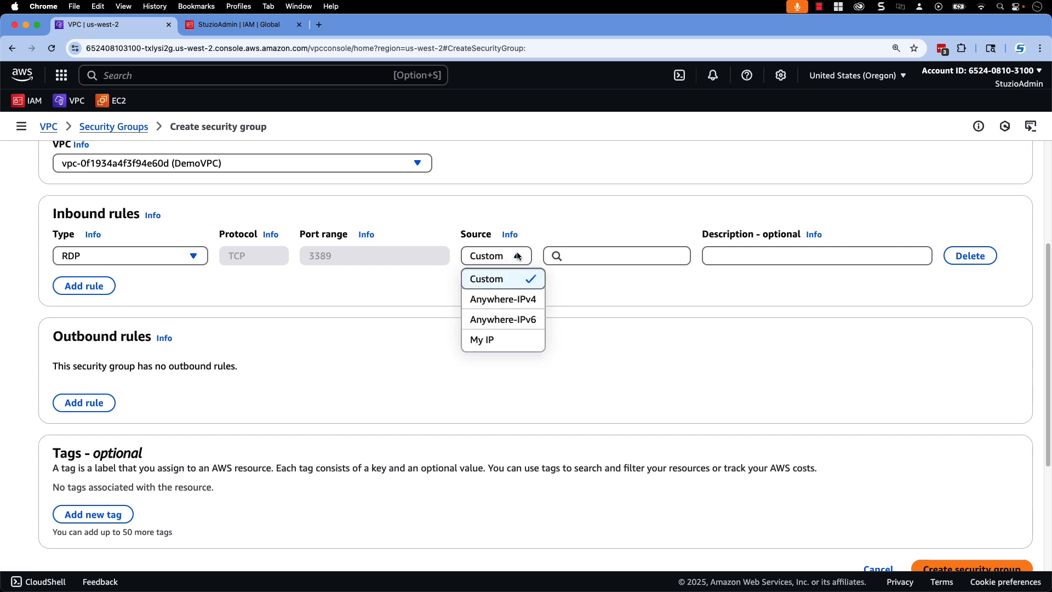
pyautogui.click(480, 340)
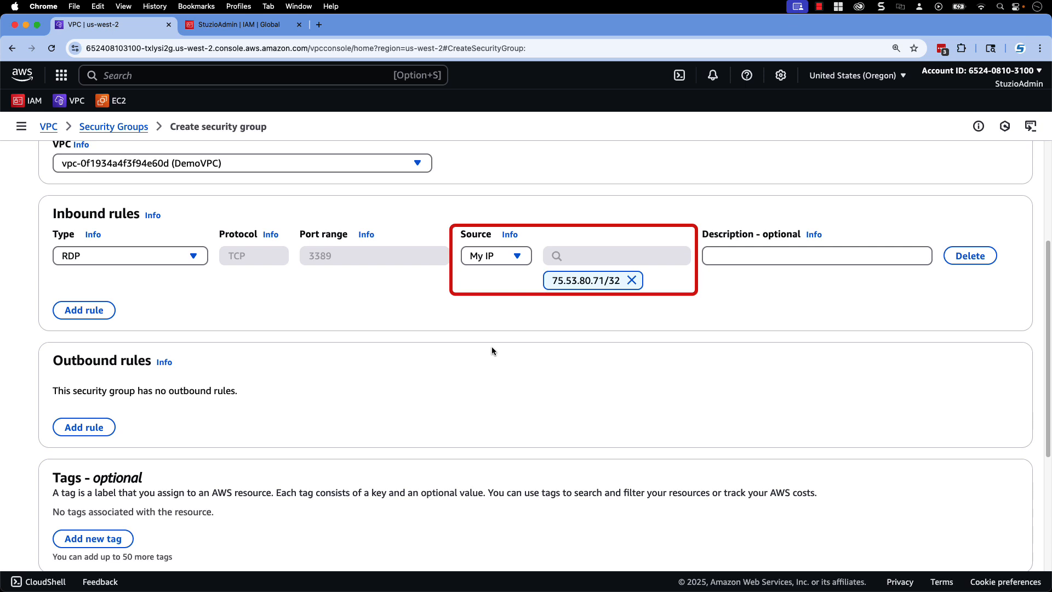
# - Describe the inbound rule as "Allow inbound RDP traffic from my laptop public IP" and create the security group
pyautogui.write('All')
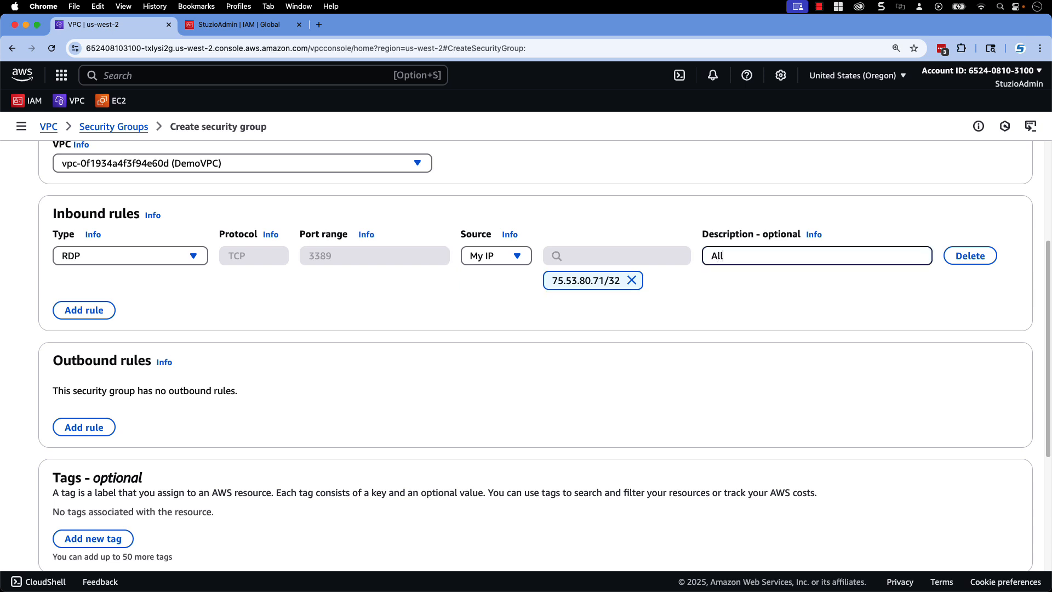
pyautogui.write('ow inbound RDP traffic from my laptop public IP')
pyautogui.scroll(-5, 545, 391)
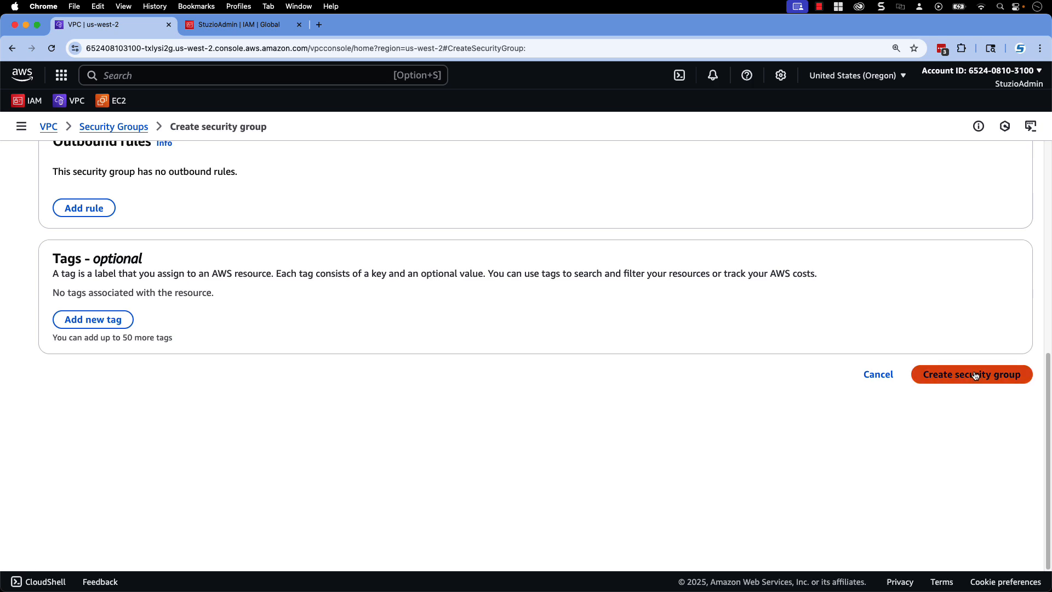
pyautogui.click(940, 374)
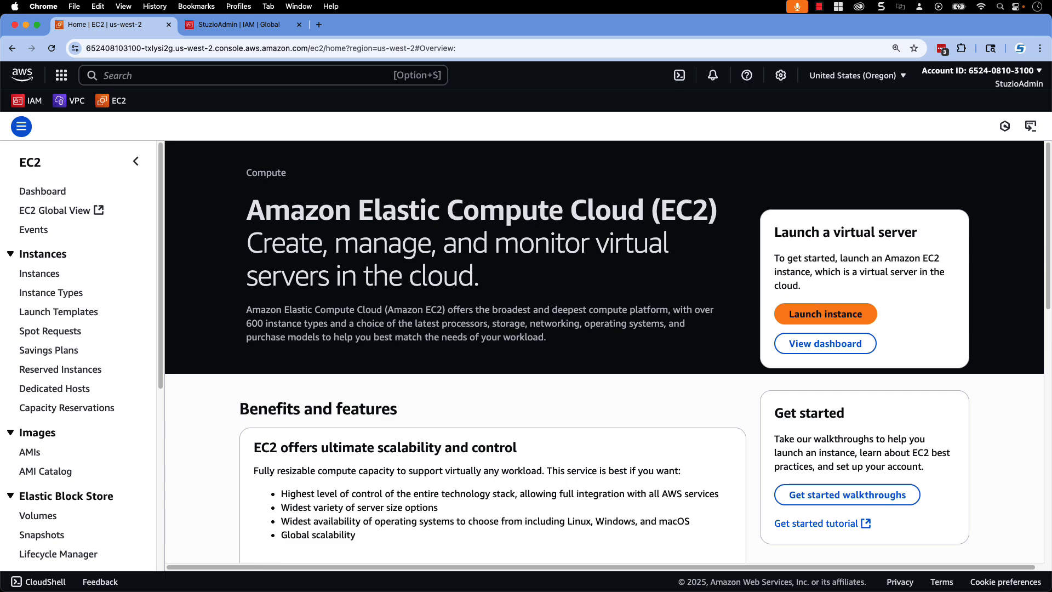
# - Start launching an EC2 instance named DemoPublicWindows with the Microsoft Windows Server 2025 Base image
pyautogui.click(822, 314)
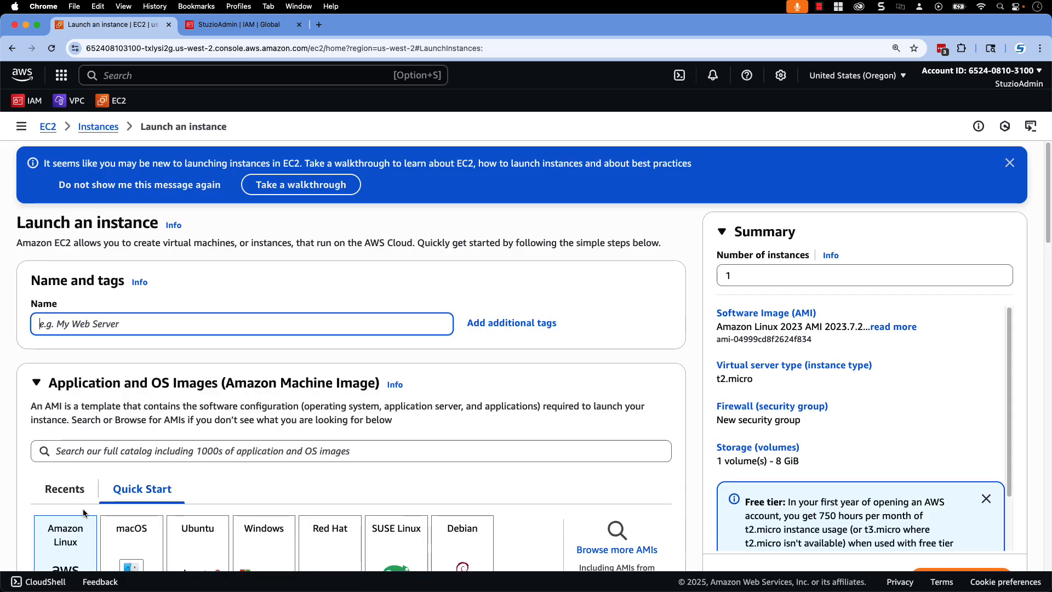
pyautogui.write('DemoPublicWindows')
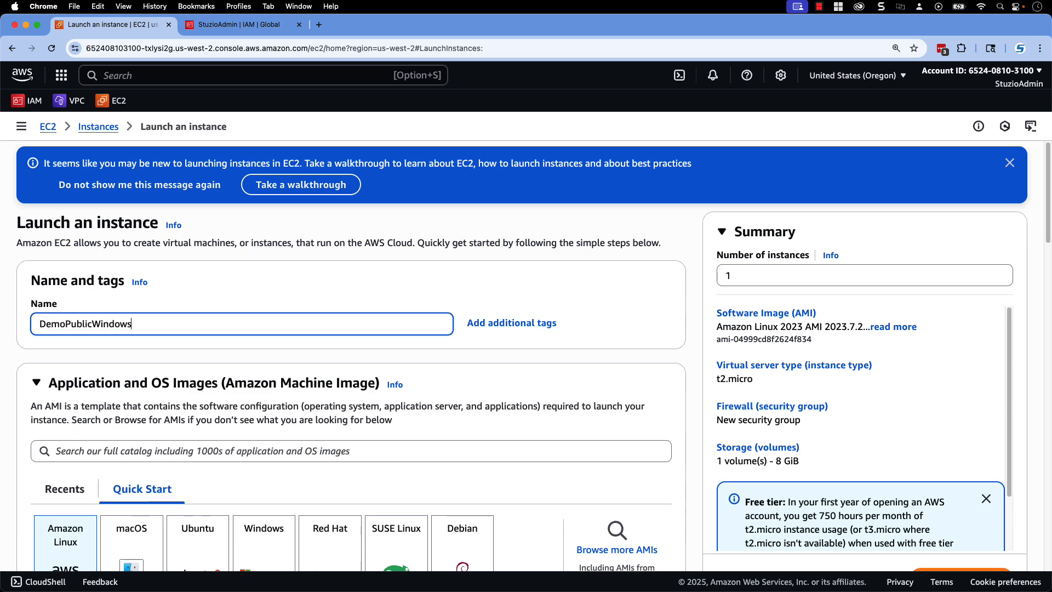
pyautogui.scroll(-3, 71, 450)
pyautogui.scroll(-1, 70, 449)
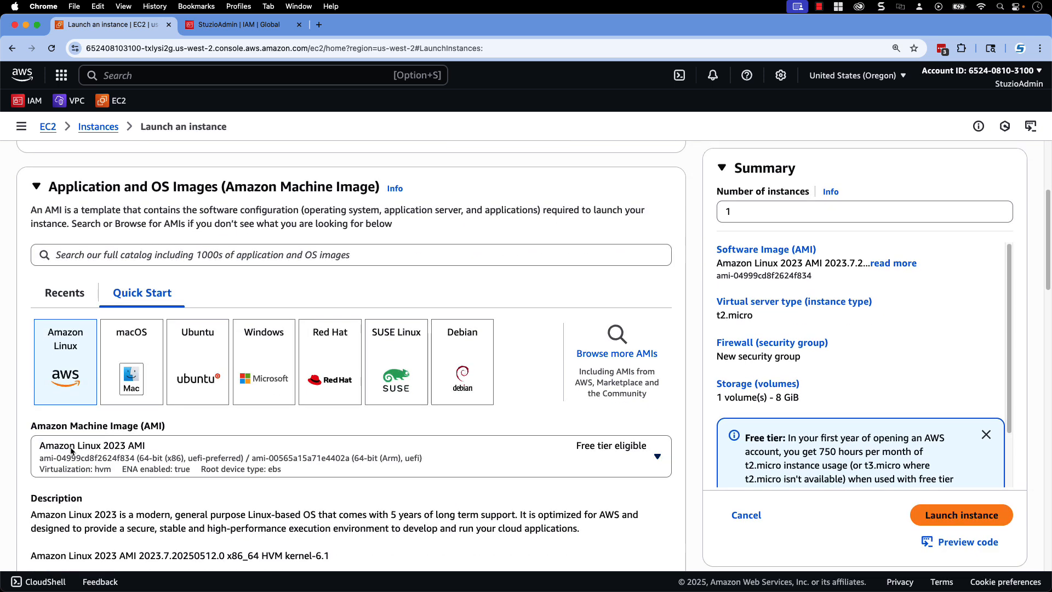
pyautogui.click(269, 355)
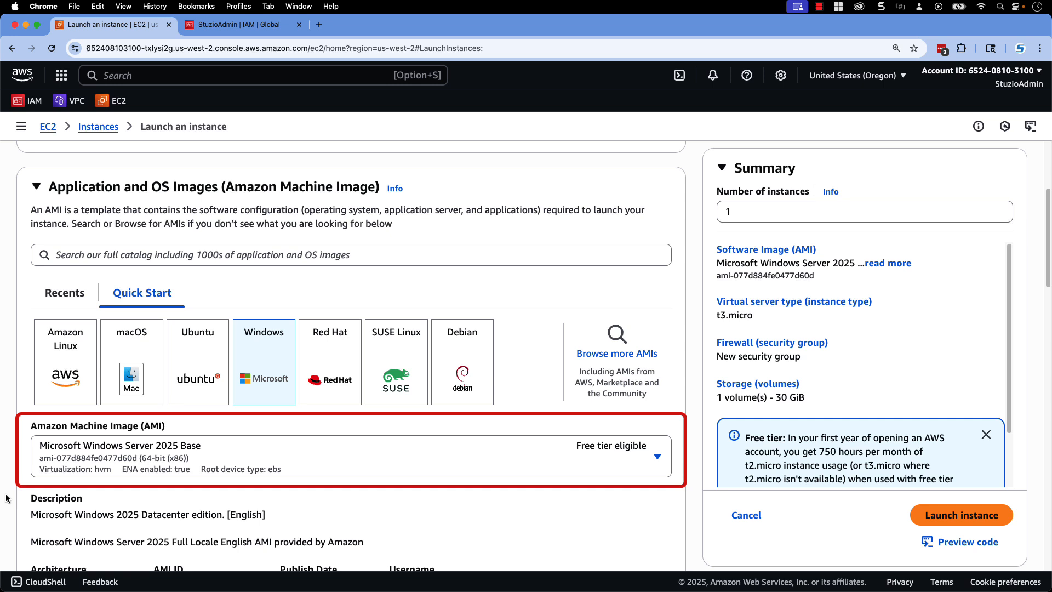
# - Create an RSA key pair named DemoEC2KeyPair in .pem format for the instance
pyautogui.scroll(-10, 85, 501)
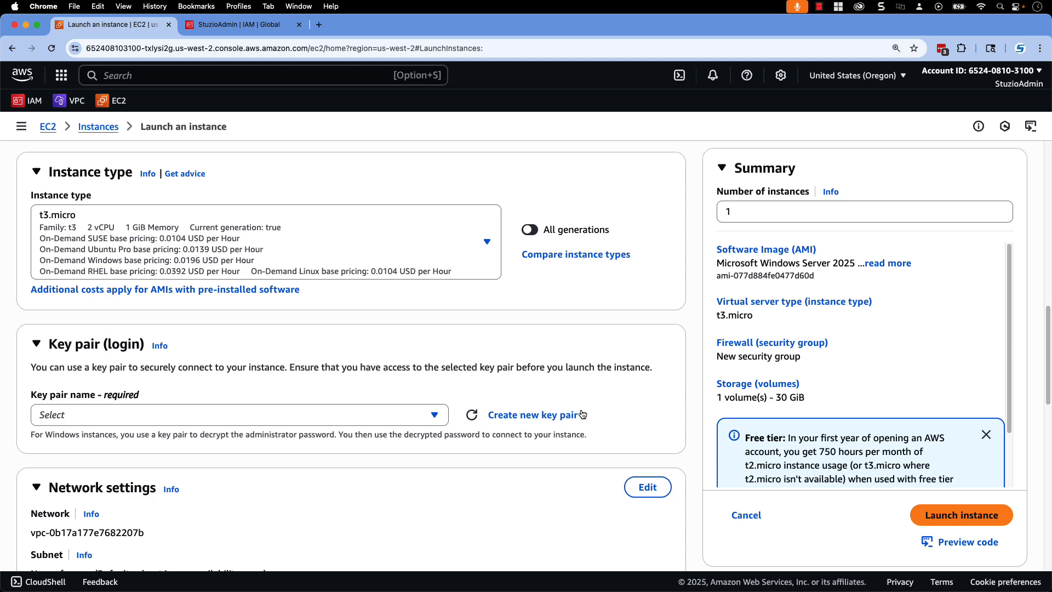
pyautogui.click(539, 423)
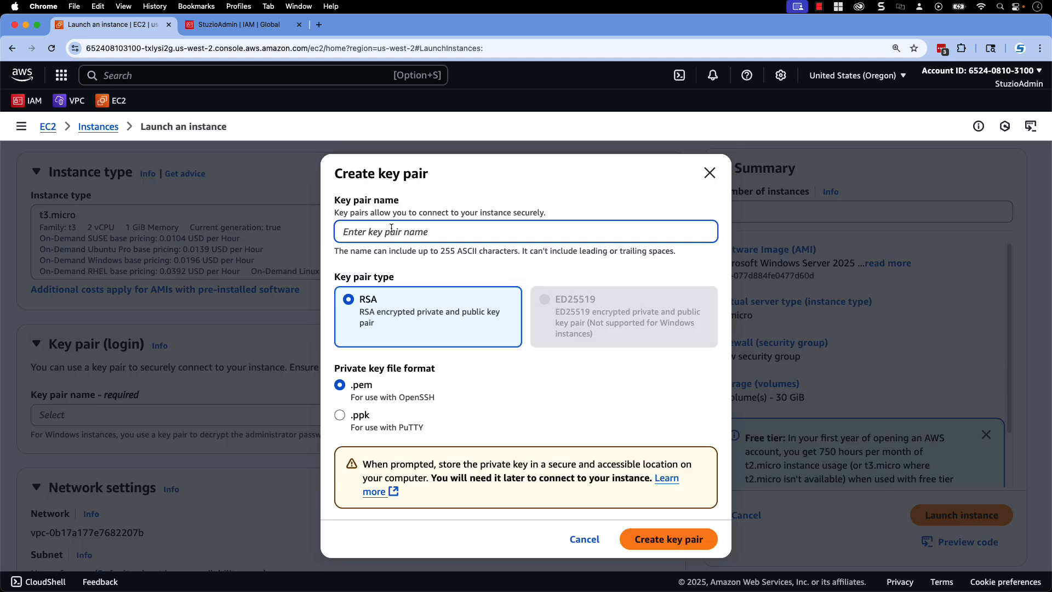
pyautogui.write('DemoEC2KeyPair')
pyautogui.click(669, 539)
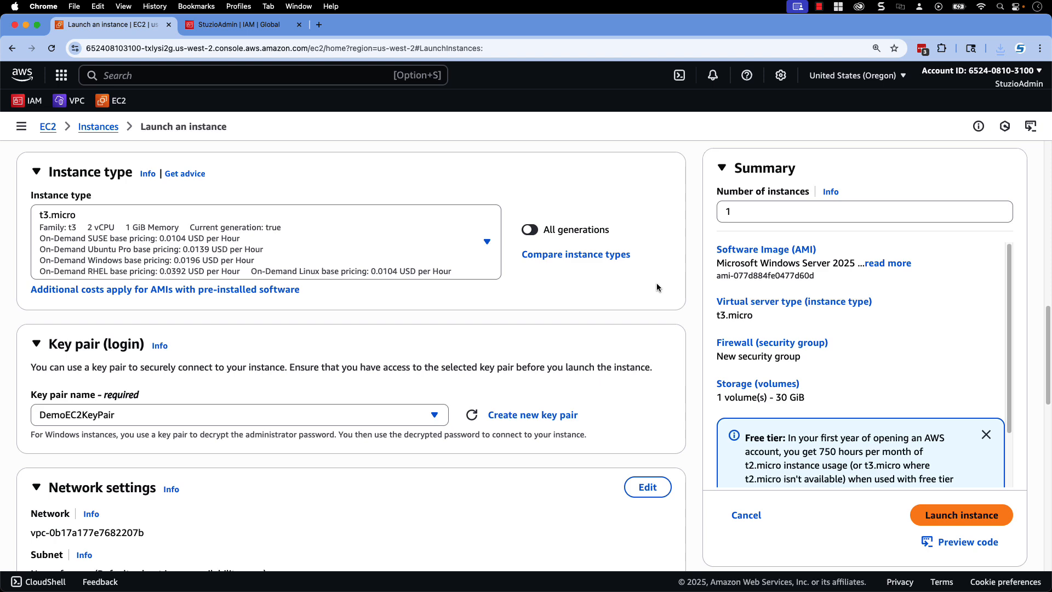
# - Configure the instance's network settings to use DemoVPC and DemoPublicSubnet, with auto-assign public IP enabled
pyautogui.scroll(-6, 587, 412)
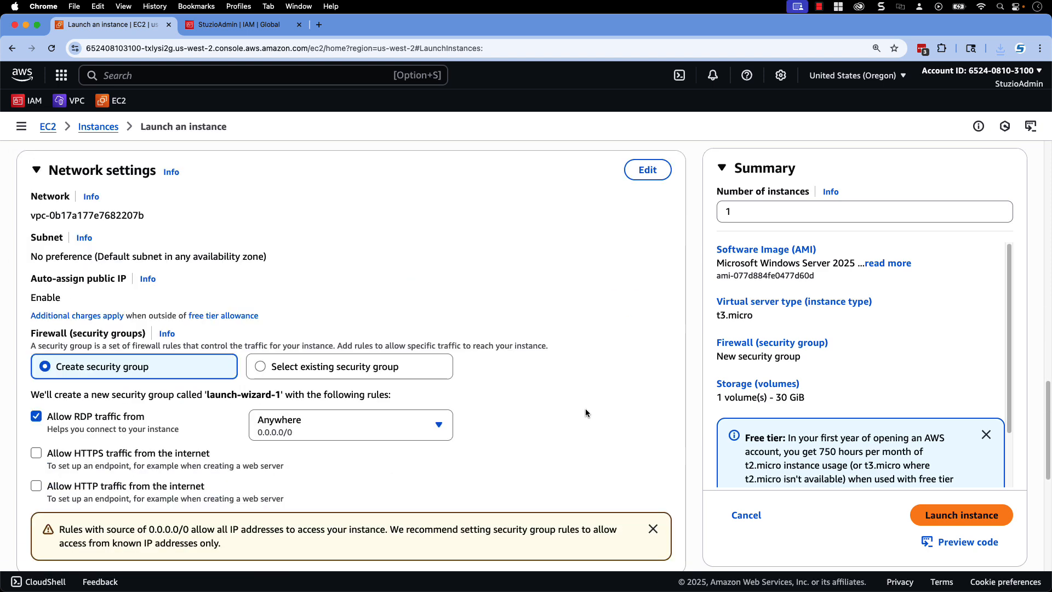
pyautogui.click(648, 170)
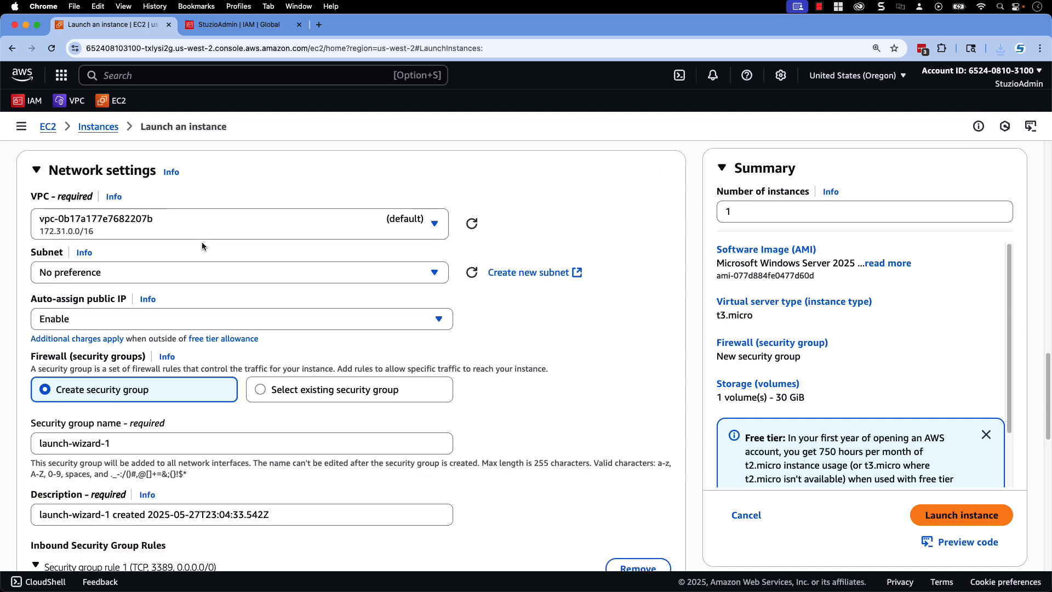
pyautogui.click(215, 226)
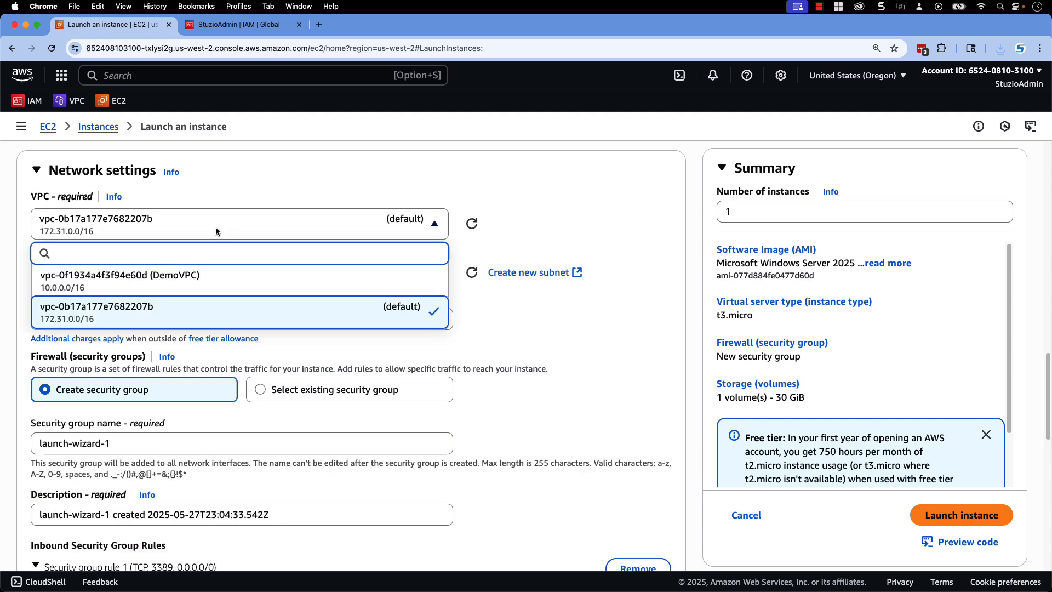
pyautogui.click(159, 284)
pyautogui.click(140, 293)
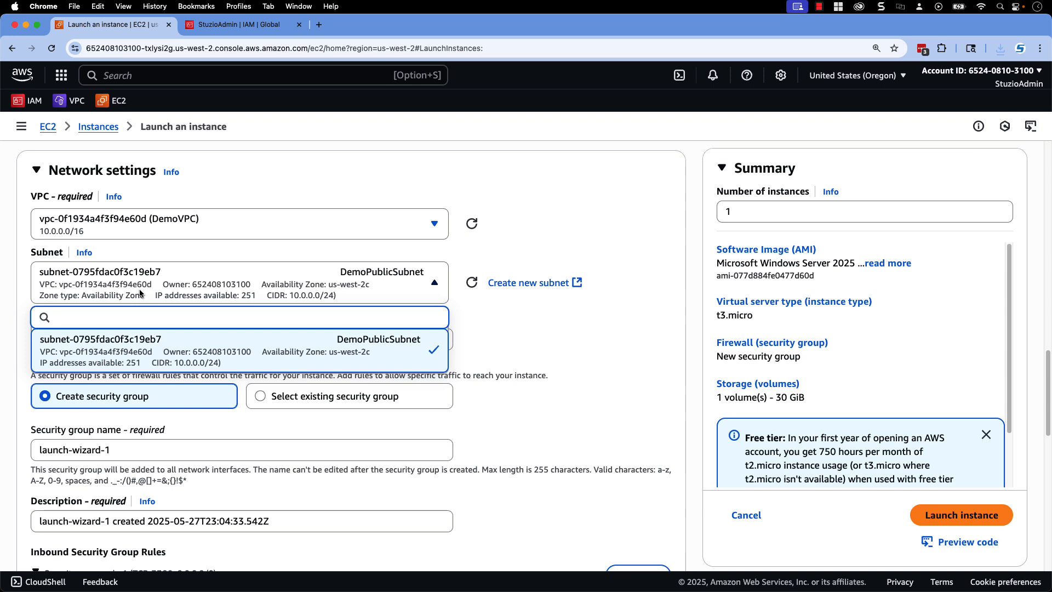
pyautogui.click(133, 361)
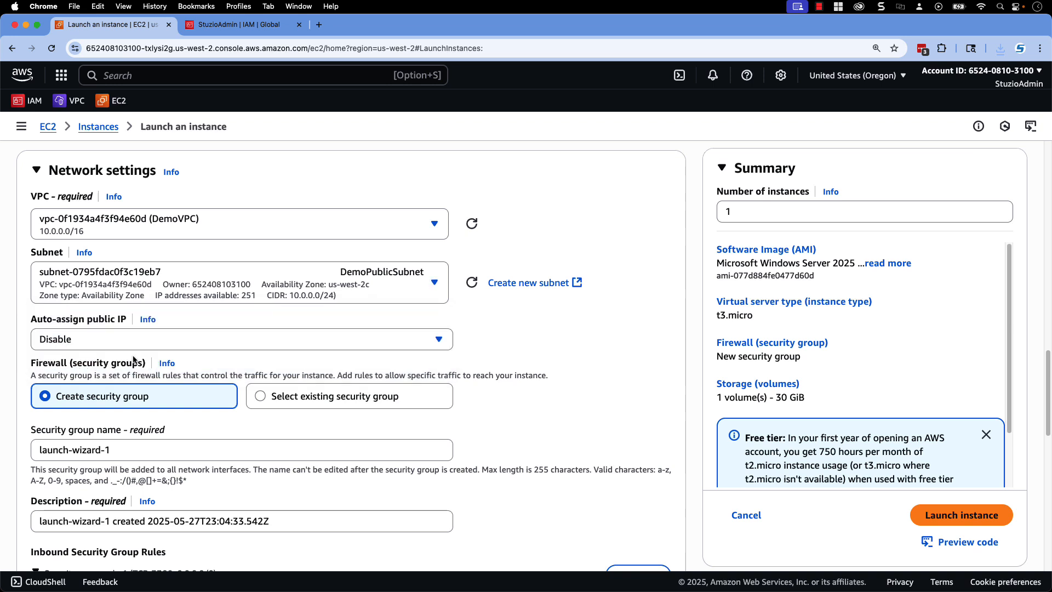
pyautogui.click(137, 340)
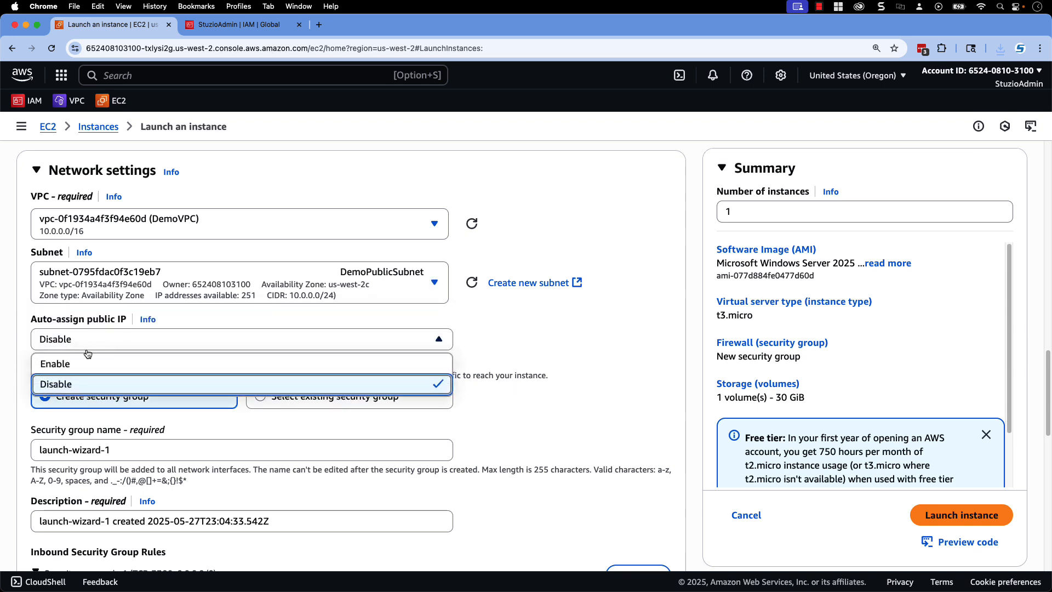
pyautogui.click(56, 367)
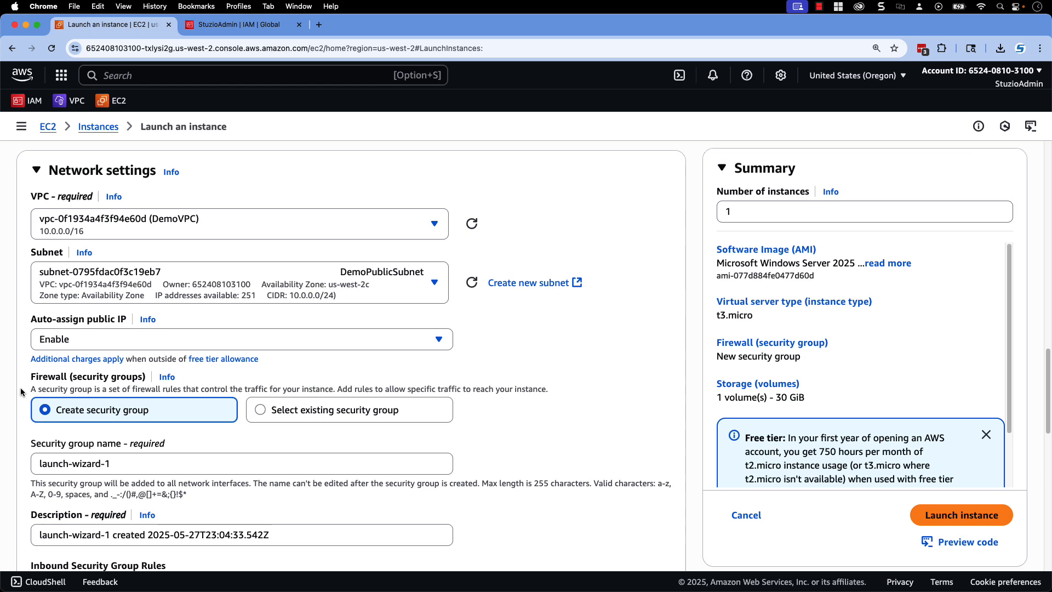
# - Assign the existing Demo-RDP-SG security group to the instance
pyautogui.click(335, 410)
pyautogui.scroll(-4, 434, 276)
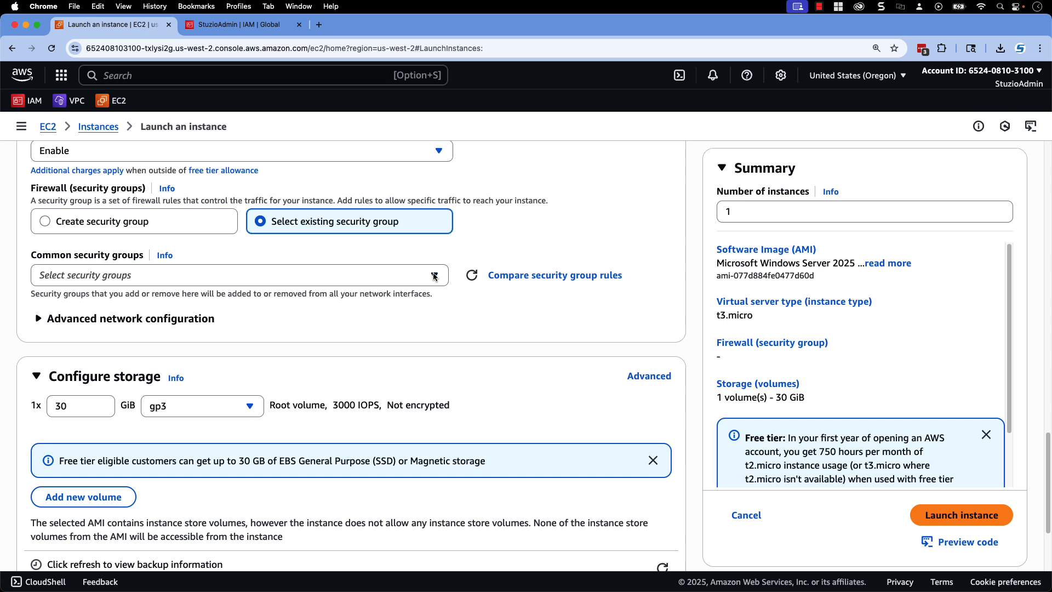
pyautogui.click(434, 276)
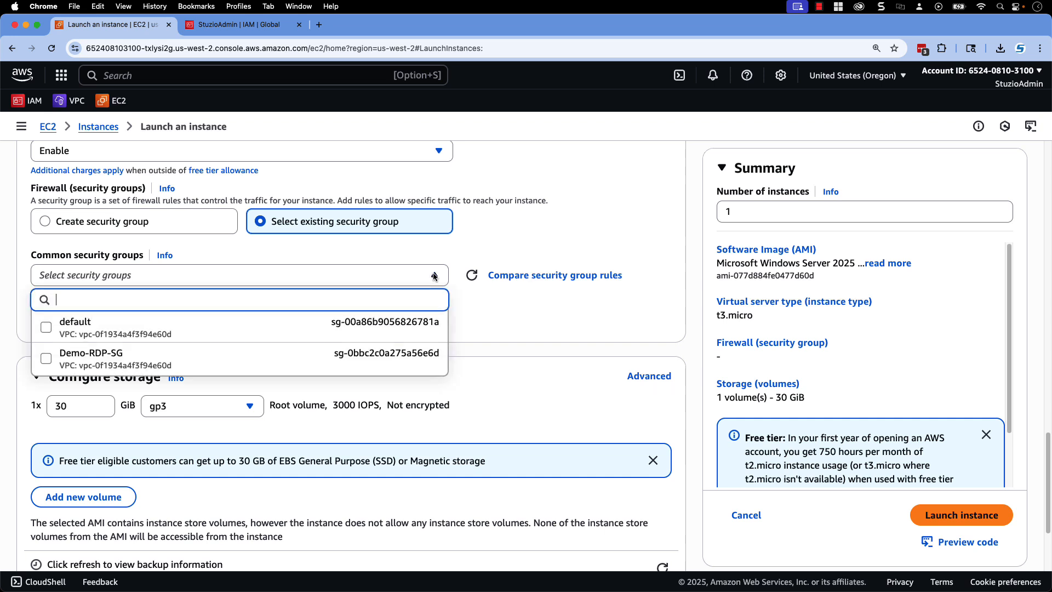
pyautogui.click(50, 361)
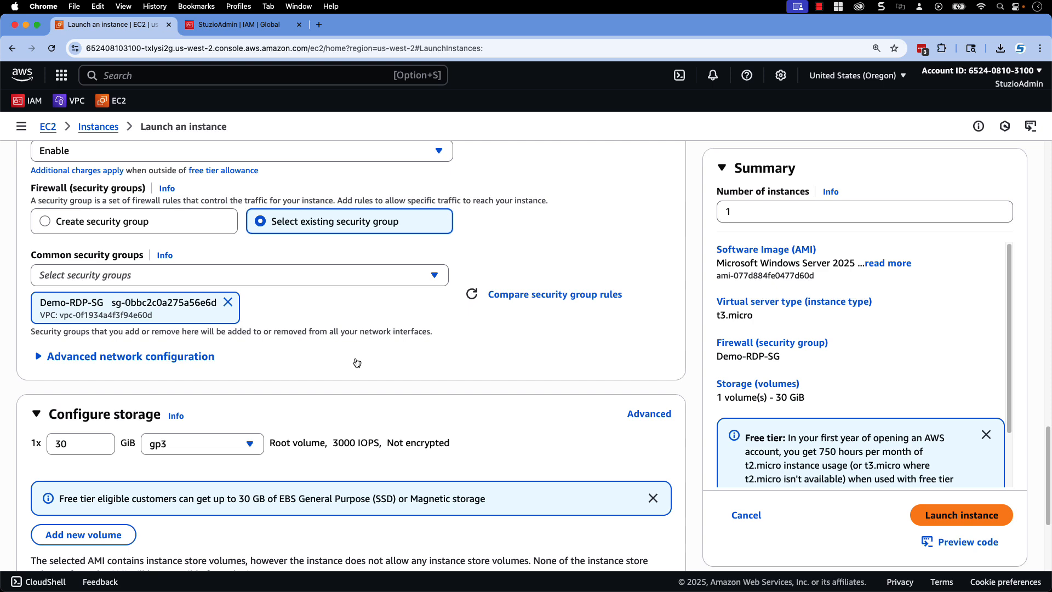
# - Launch the instance and open it in the instances list
pyautogui.click(974, 513)
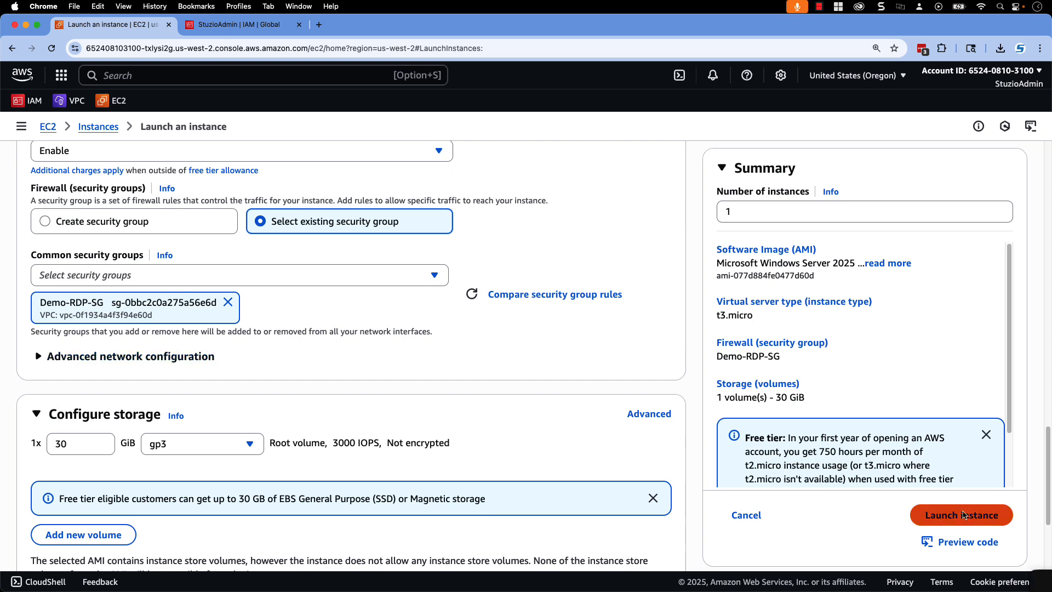
pyautogui.click(277, 194)
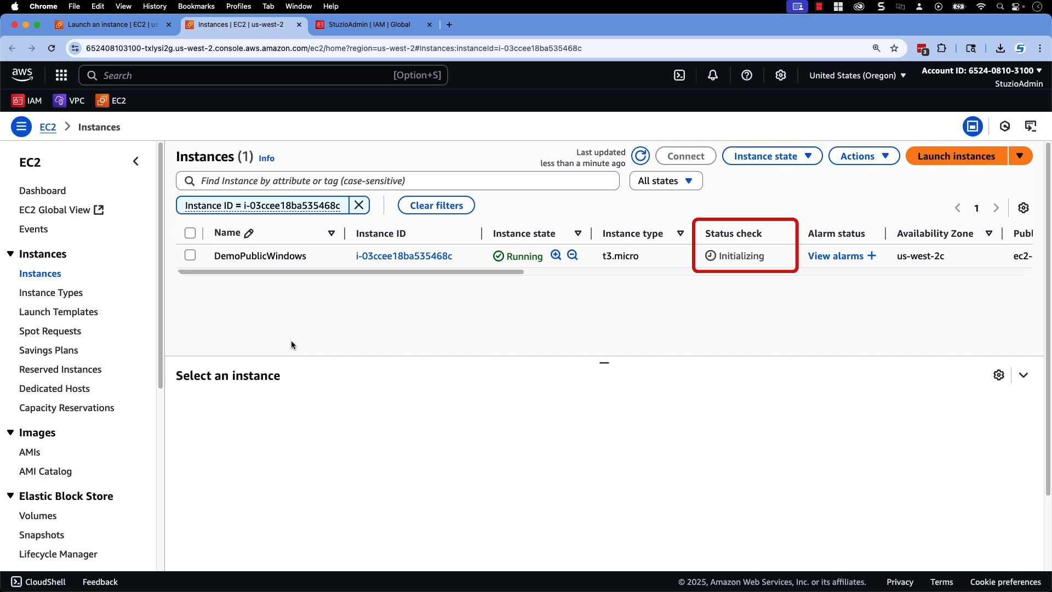
# - Open the DemoPublicWindows instance details and add a PC in Windows App using its public IPv4 address, 35.89.124.126
pyautogui.click(396, 256)
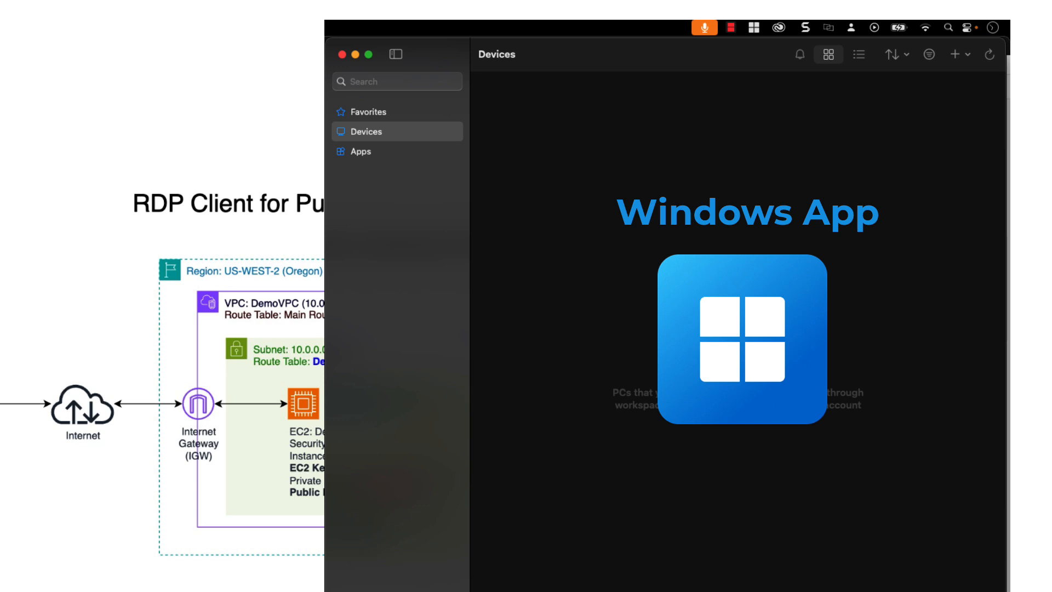
pyautogui.click(967, 55)
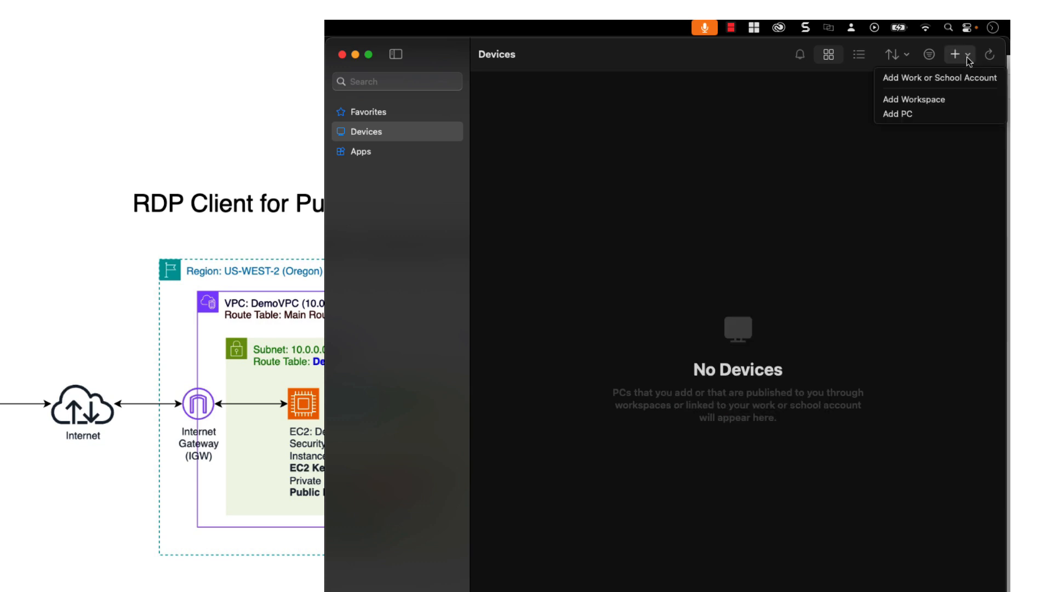
pyautogui.click(898, 114)
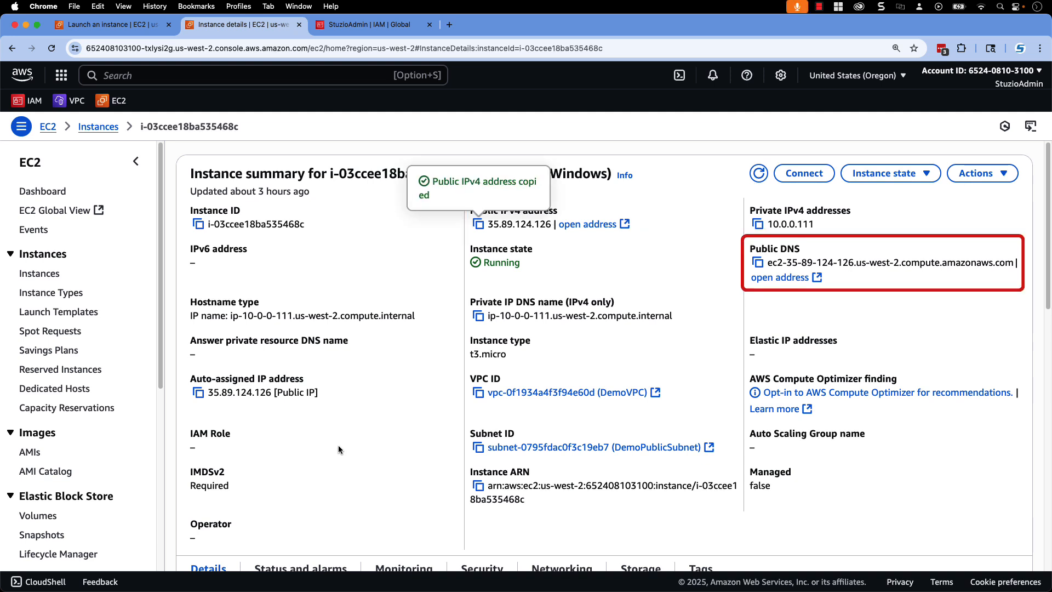
pyautogui.press('super+Tab')
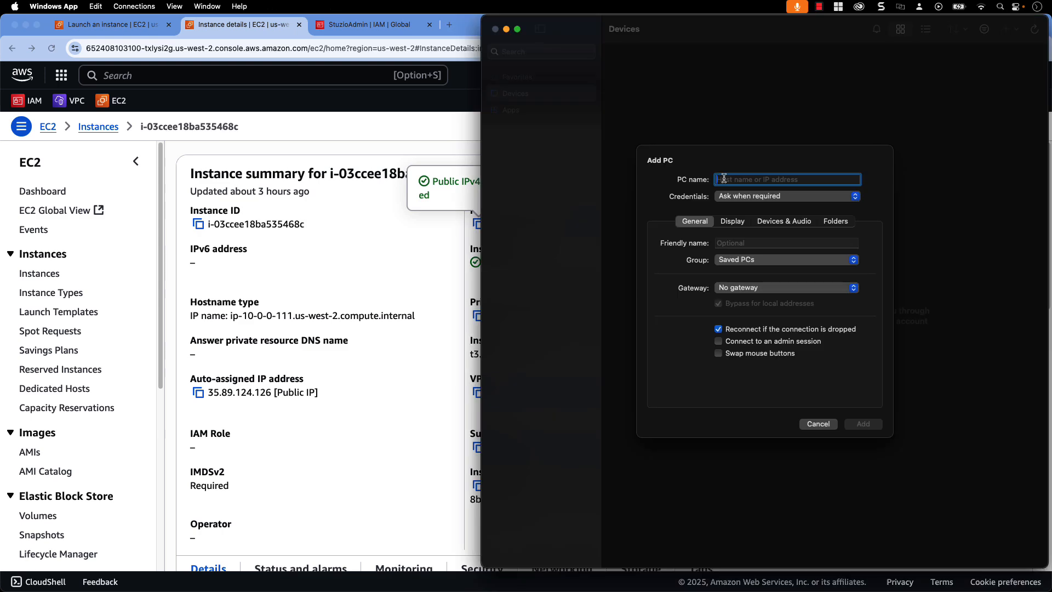
pyautogui.write('35.89.124.126')
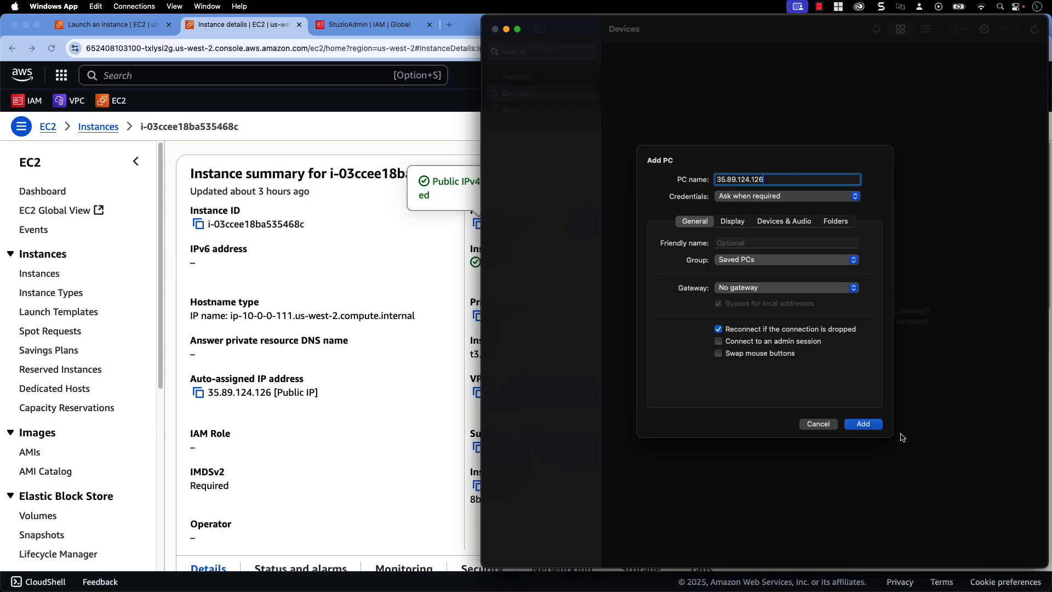
pyautogui.click(872, 426)
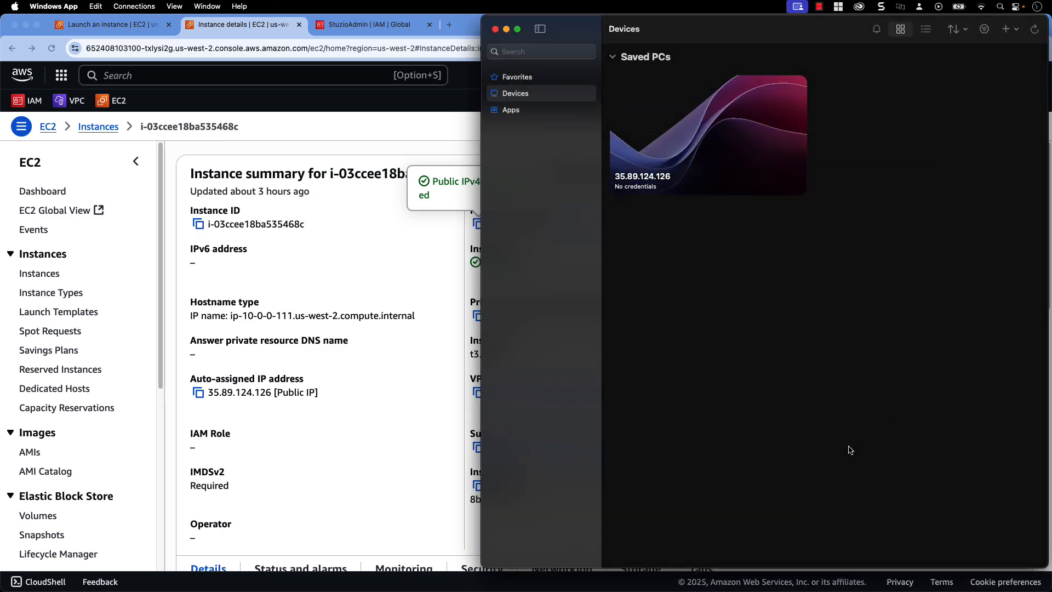
# - Start a connection to the saved PC, then switch to Chrome and show the instance's RDP client connection details
pyautogui.doubleClick(708, 134)
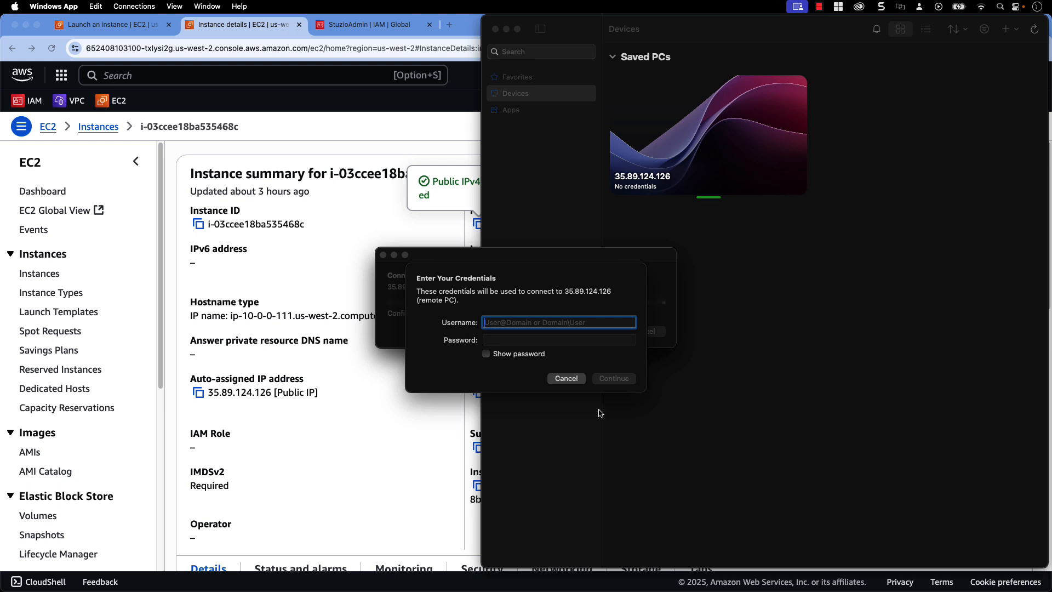
pyautogui.click(357, 439)
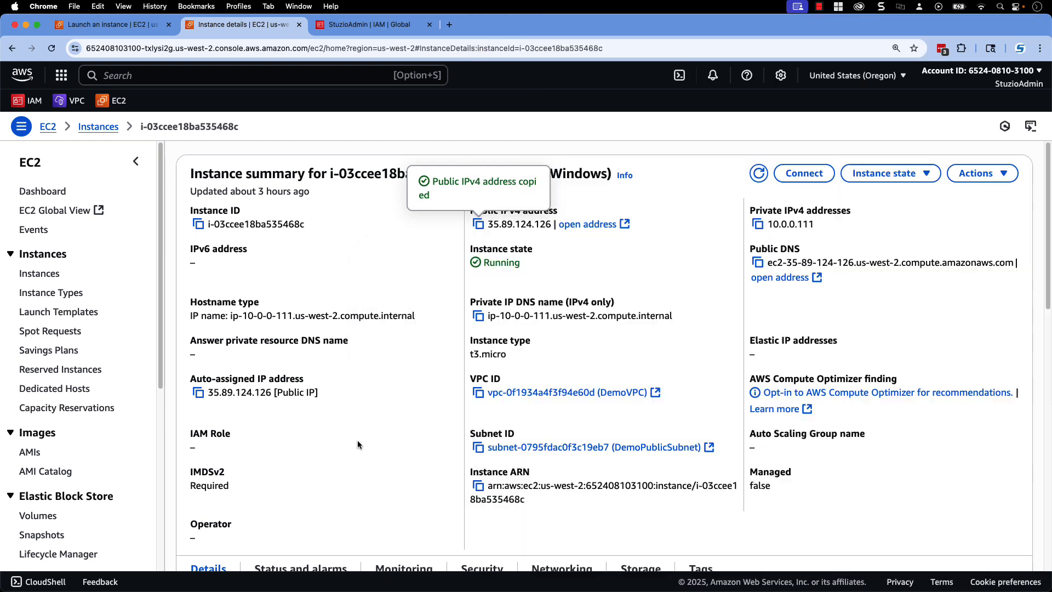
pyautogui.click(803, 175)
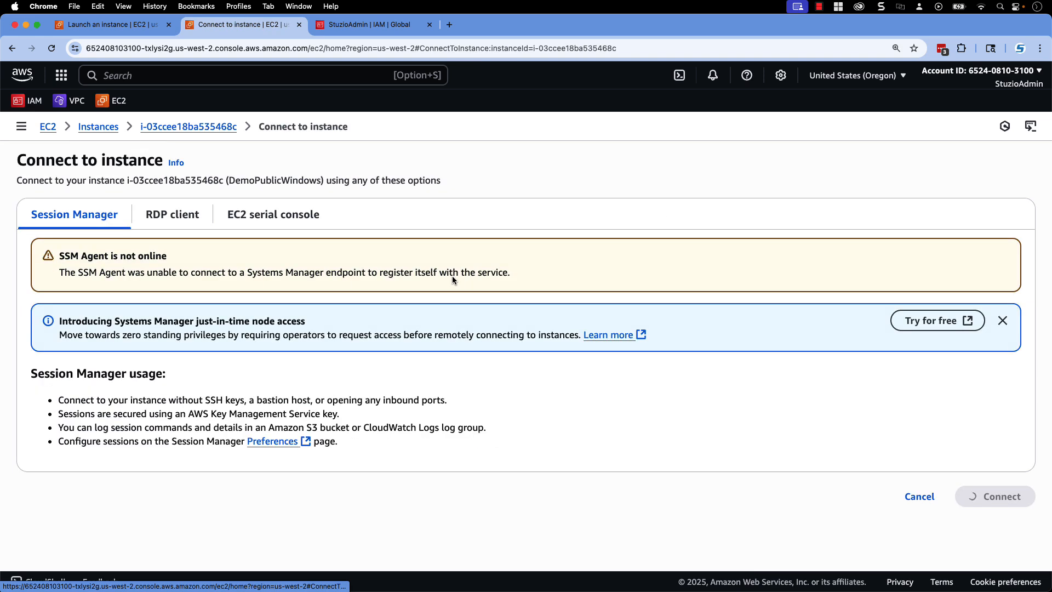
pyautogui.click(171, 215)
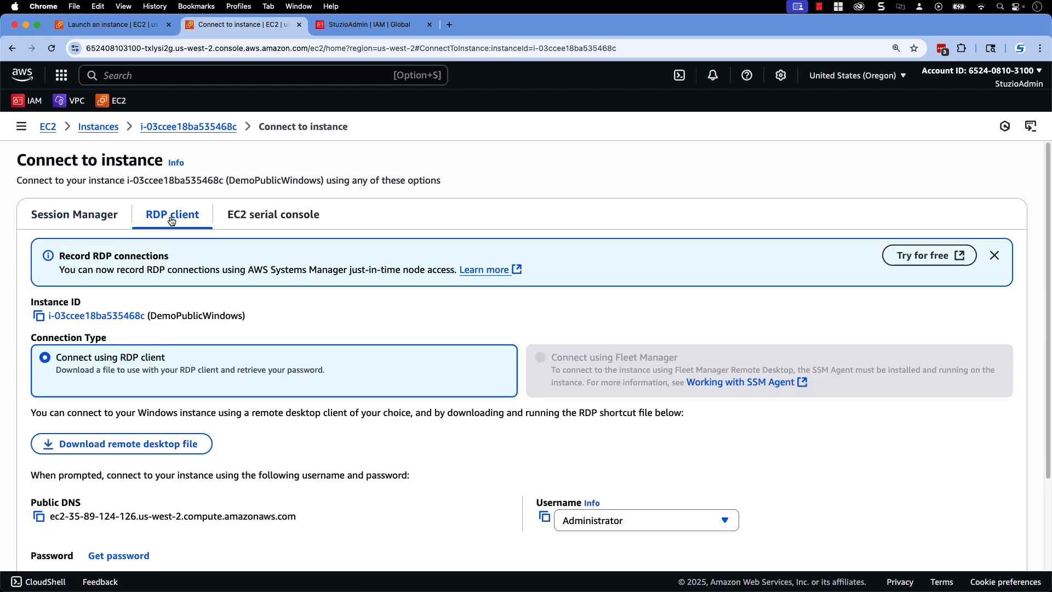
pyautogui.scroll(-3, 419, 486)
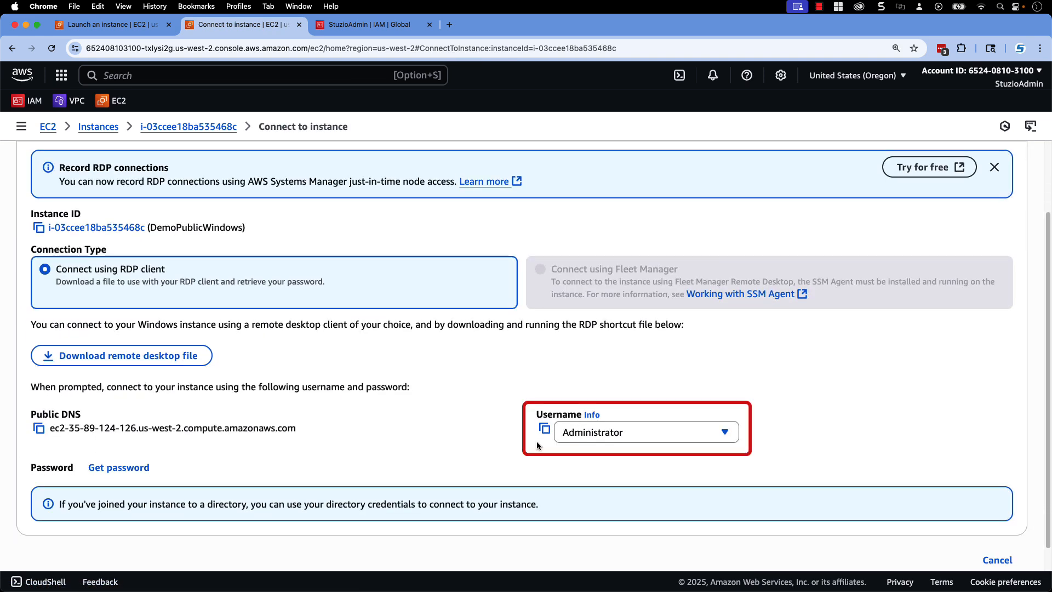
# - Decrypt the instance's Windows administrator password using the private key file DemoEC2KeyPair.pem from Downloads
pyautogui.click(115, 468)
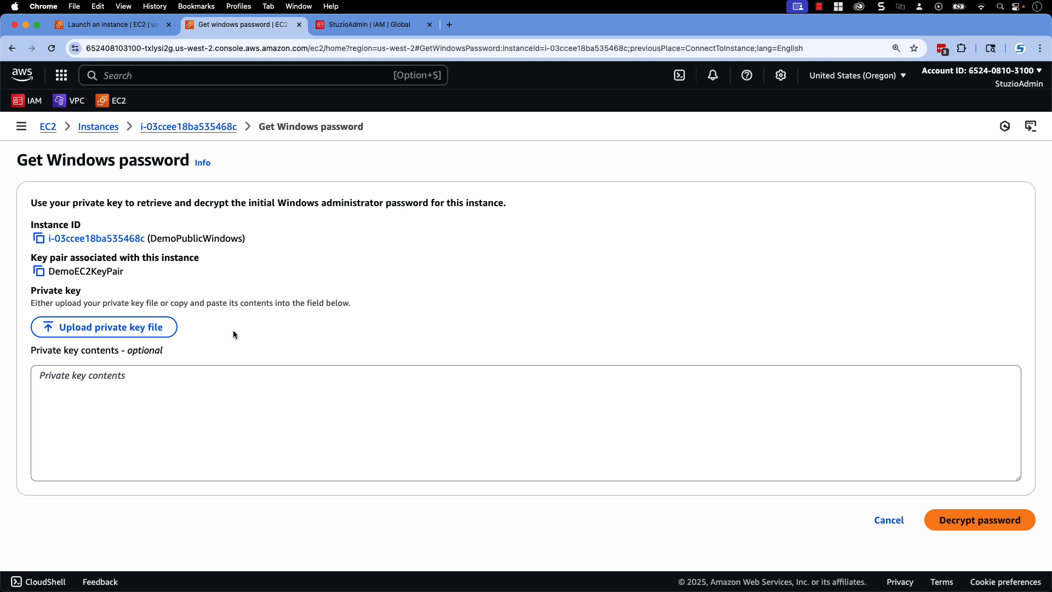
pyautogui.click(145, 331)
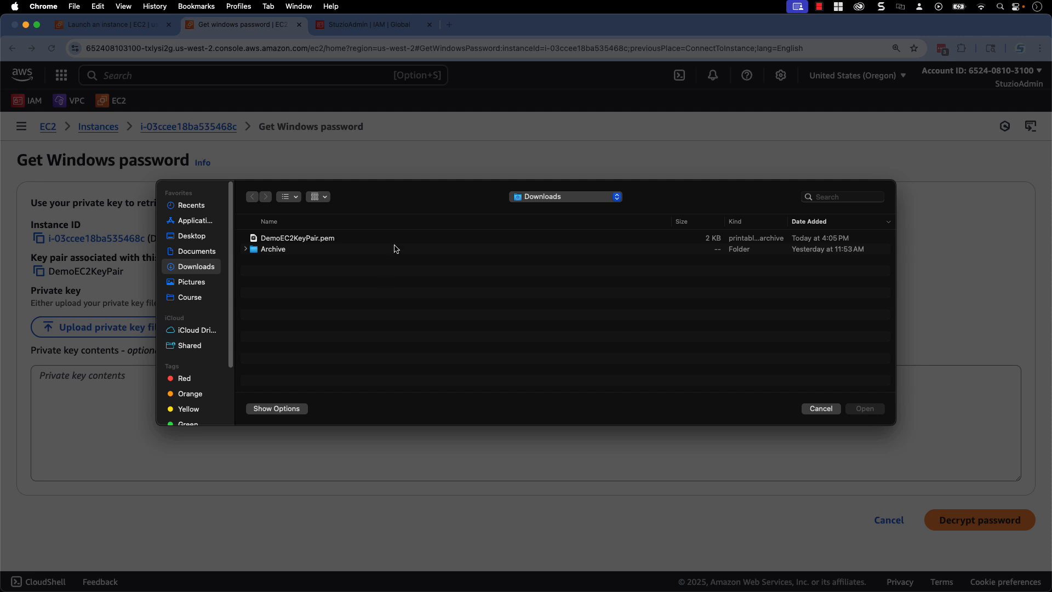
pyautogui.click(315, 241)
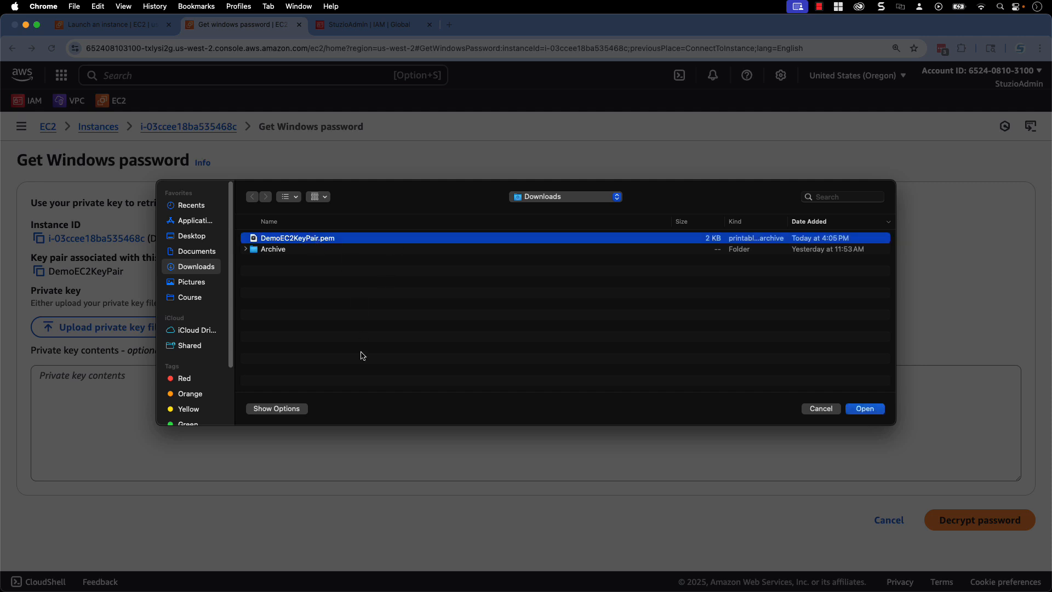
pyautogui.press('Return')
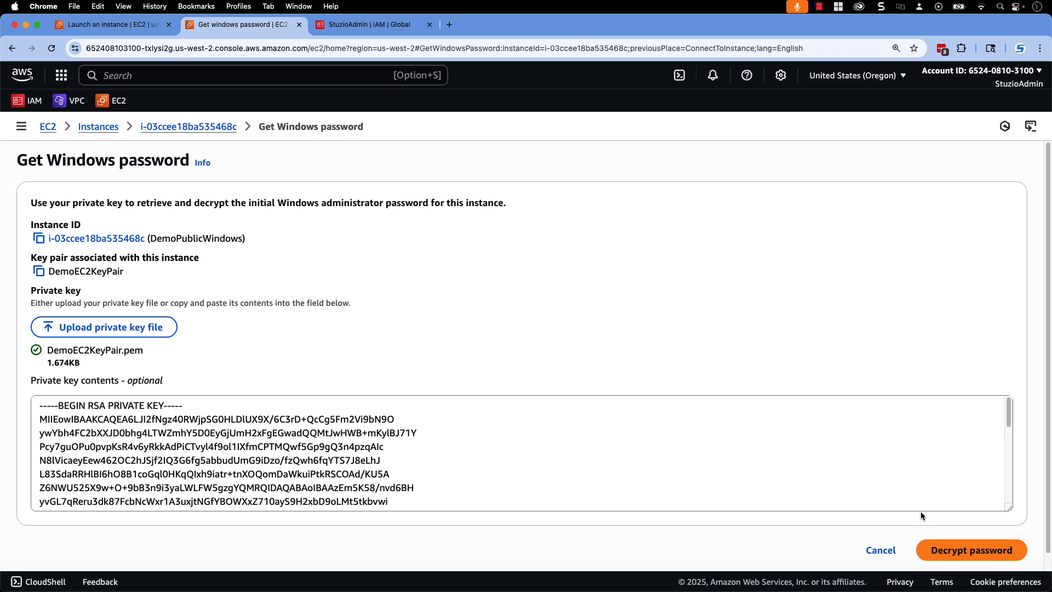
pyautogui.click(967, 550)
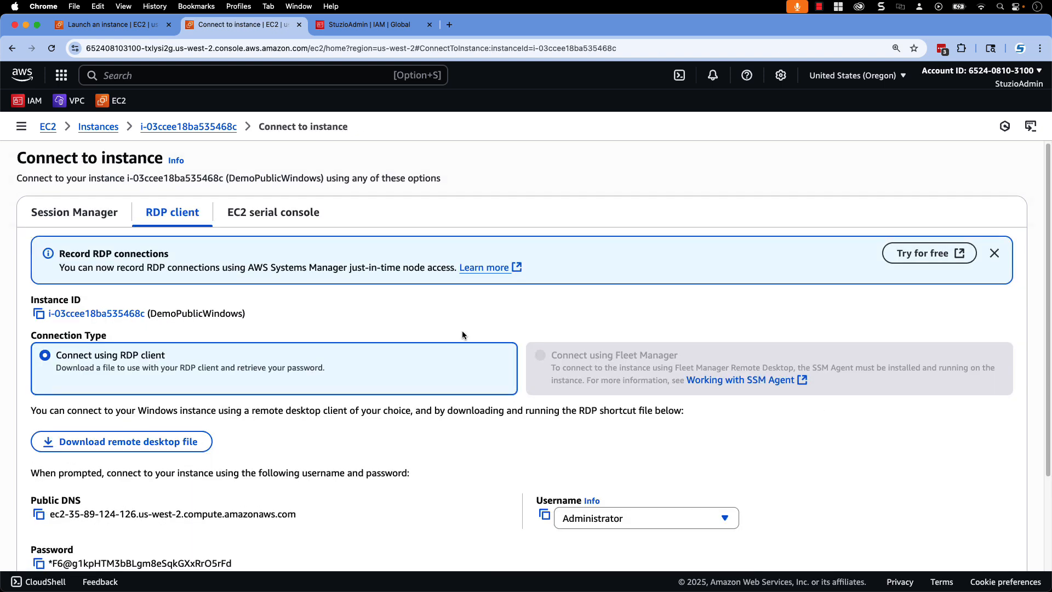
# - Copy the Administrator username from the RDP connection details into the Windows App credentials prompt
pyautogui.scroll(-3, 462, 335)
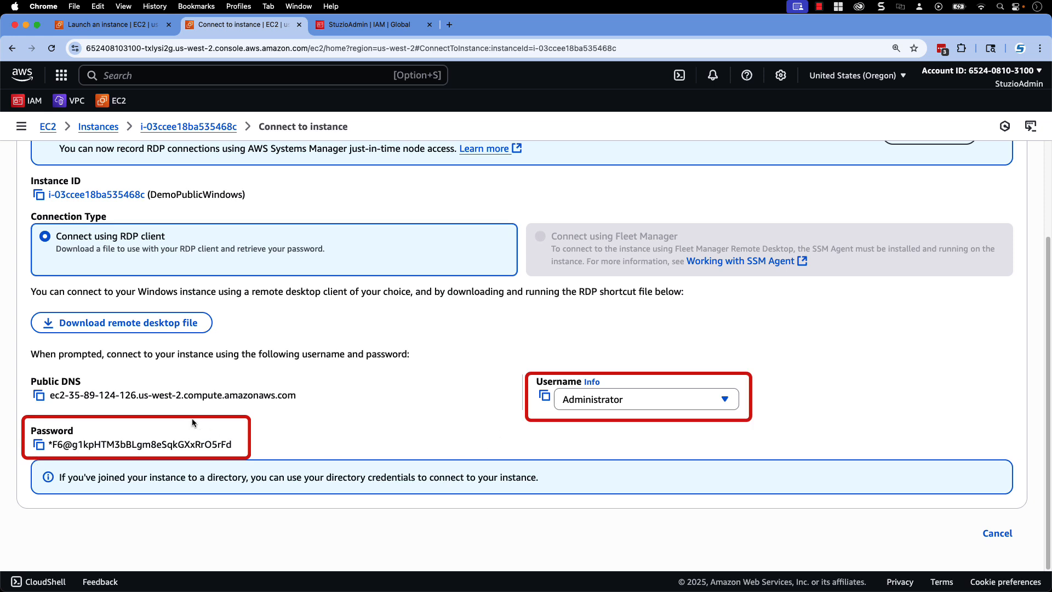
pyautogui.click(545, 395)
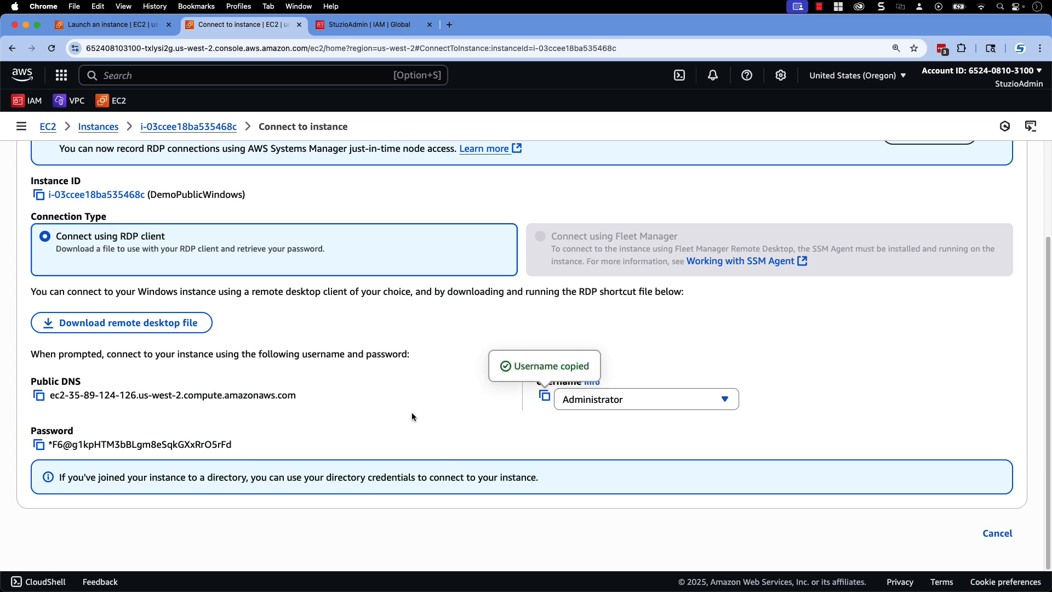
pyautogui.press('super+Tab')
pyautogui.click(517, 322)
pyautogui.press('super+v')
# - Copy the decrypted password from the AWS console into the Windows App password field and continue connecting to the remote PC
pyautogui.press('super+Tab')
pyautogui.click(39, 445)
pyautogui.press('super+Tab')
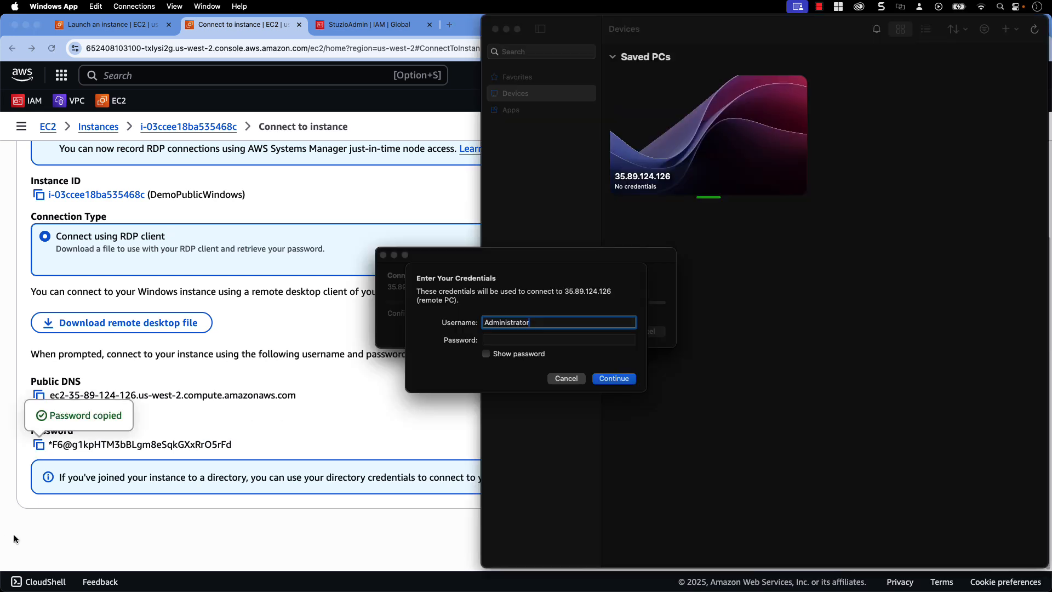
pyautogui.press('Tab')
pyautogui.press('super+v')
pyautogui.click(615, 379)
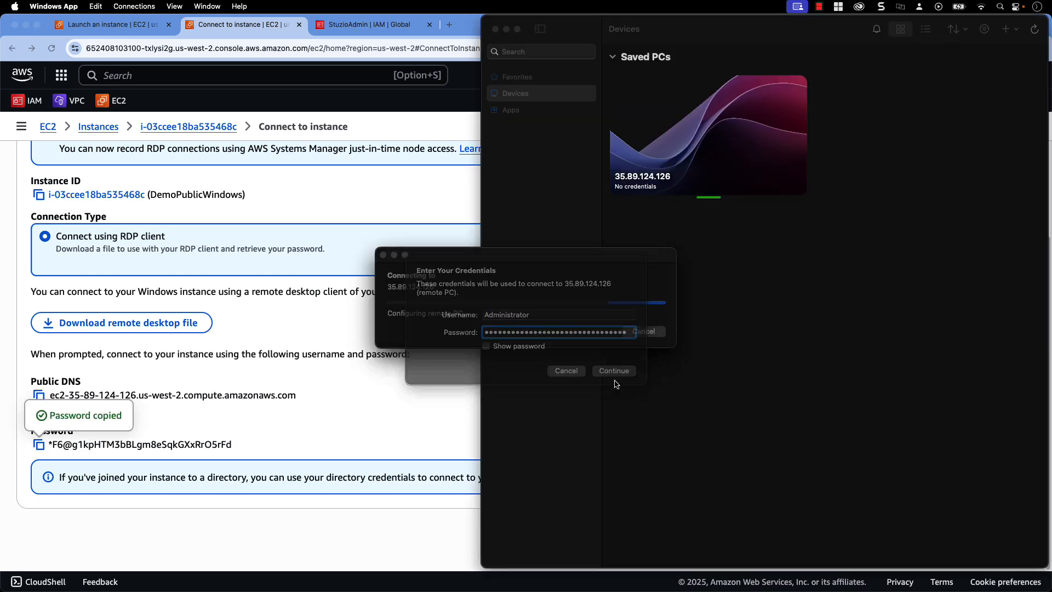
pyautogui.click(646, 341)
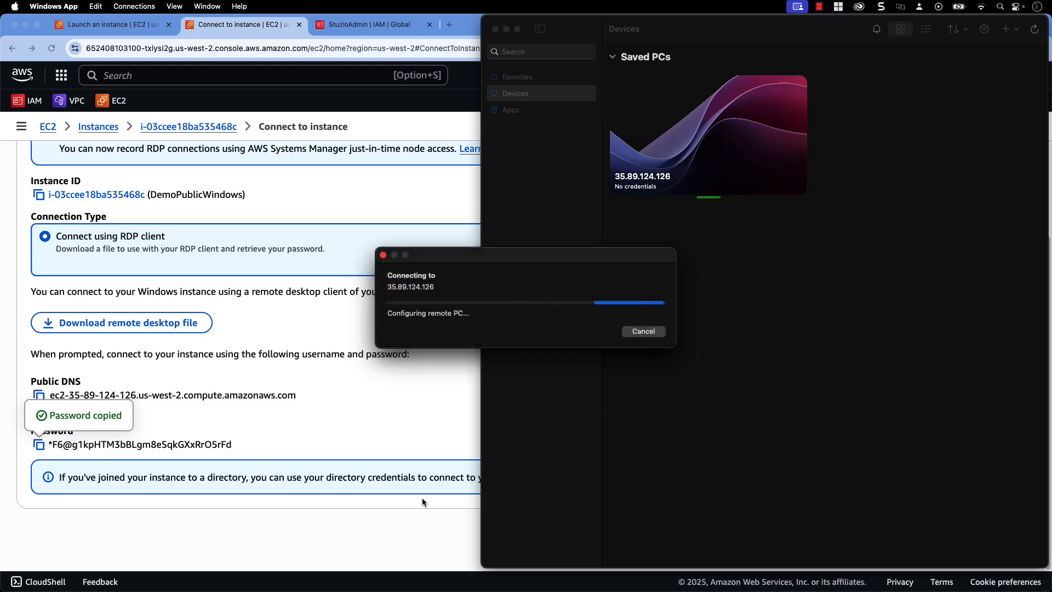